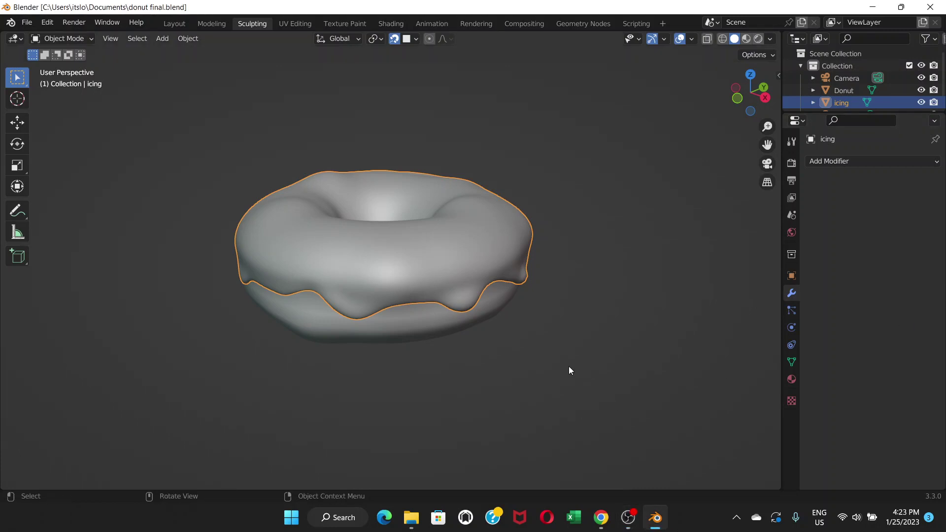
Step: Deselect the icing and orbit around the donut to inspect it
left_click(450, 347)
middle_click_drag(418, 348, 495, 341)
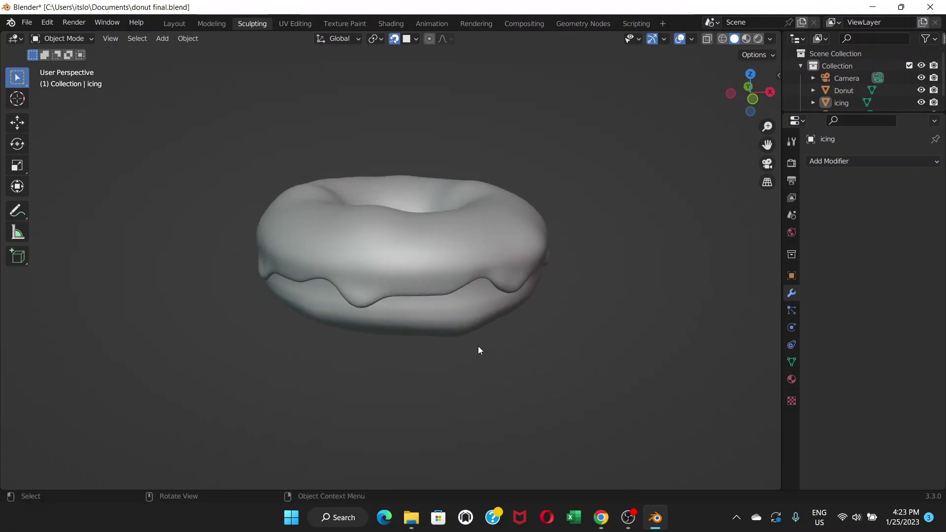
middle_click_drag(556, 302, 504, 273)
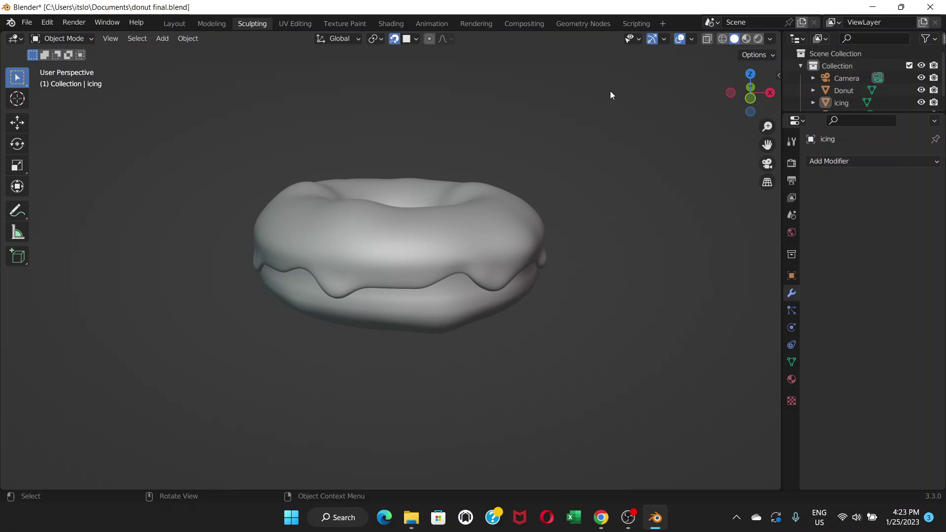
Step: Switch the viewport to Material Preview shading and select the donut body
left_click(746, 39)
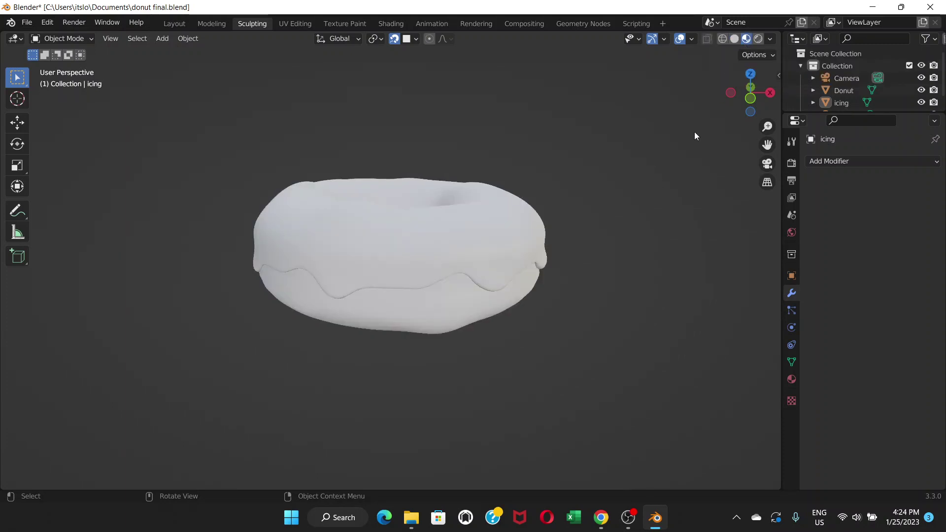
middle_click_drag(611, 221, 676, 251)
left_click(480, 324)
left_click(474, 209)
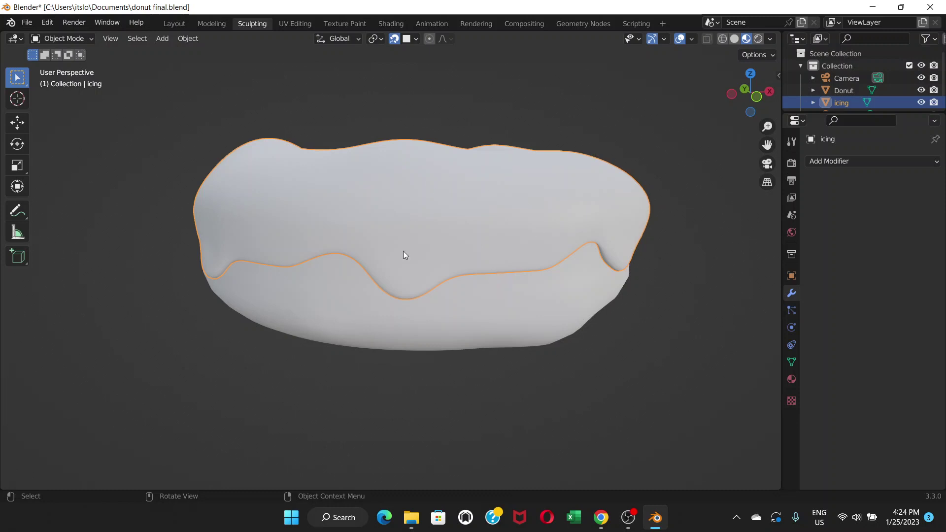
left_click(376, 309)
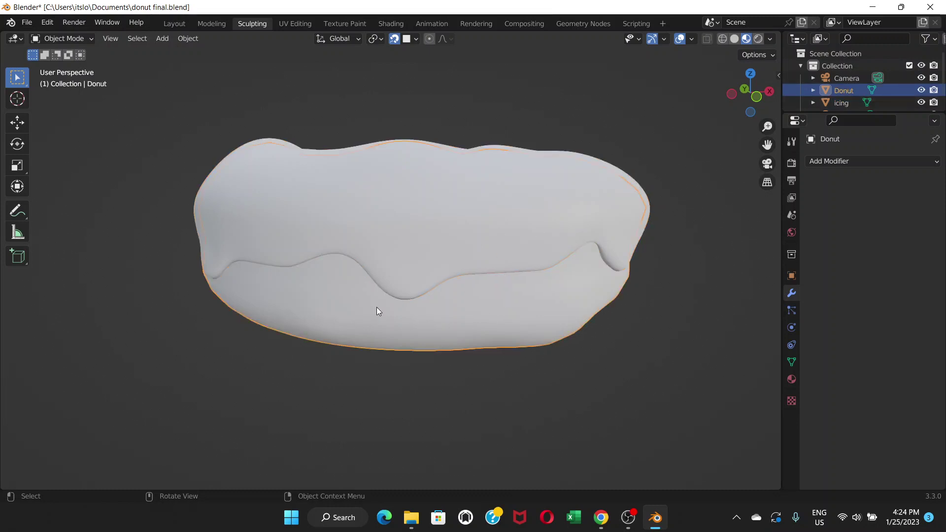
Step: Give the donut body a new golden-brown material (H 0.045, S 0.976, V 0.456)
left_click(791, 381)
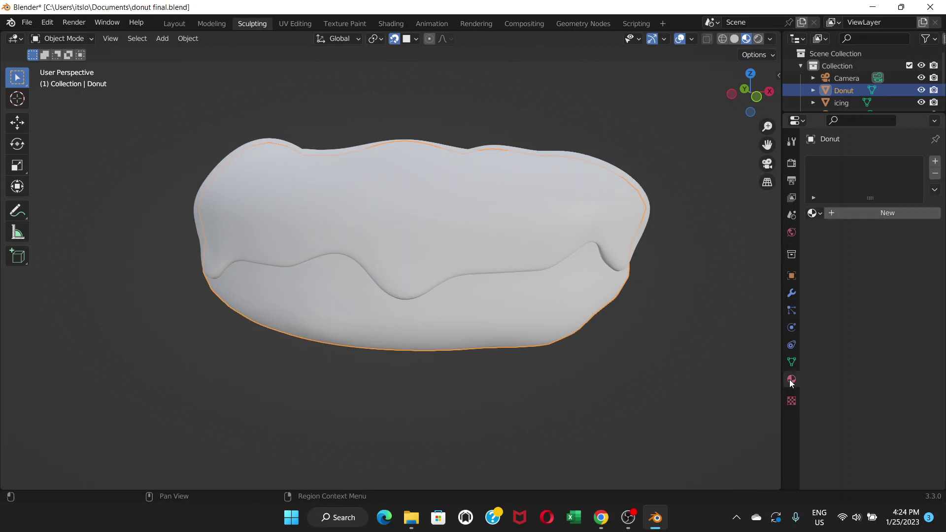
left_click(839, 213)
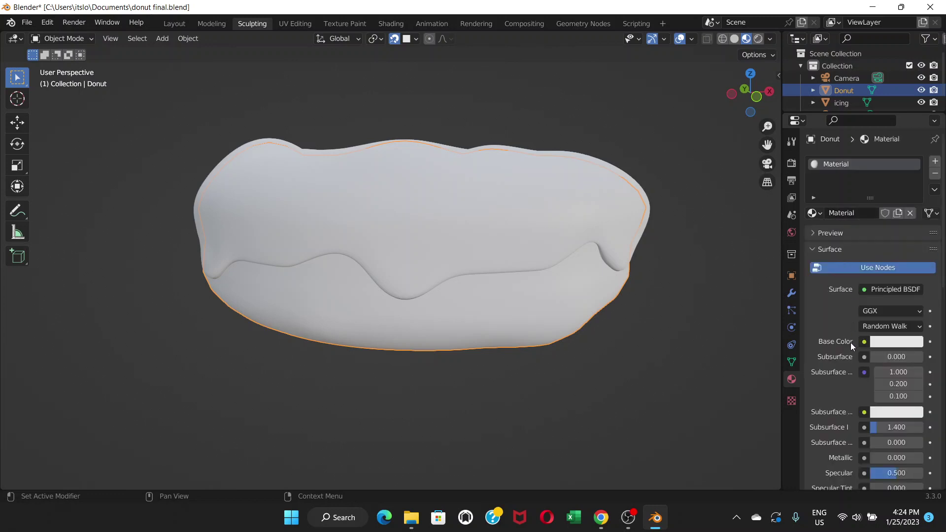
left_click(878, 341)
left_click(845, 240)
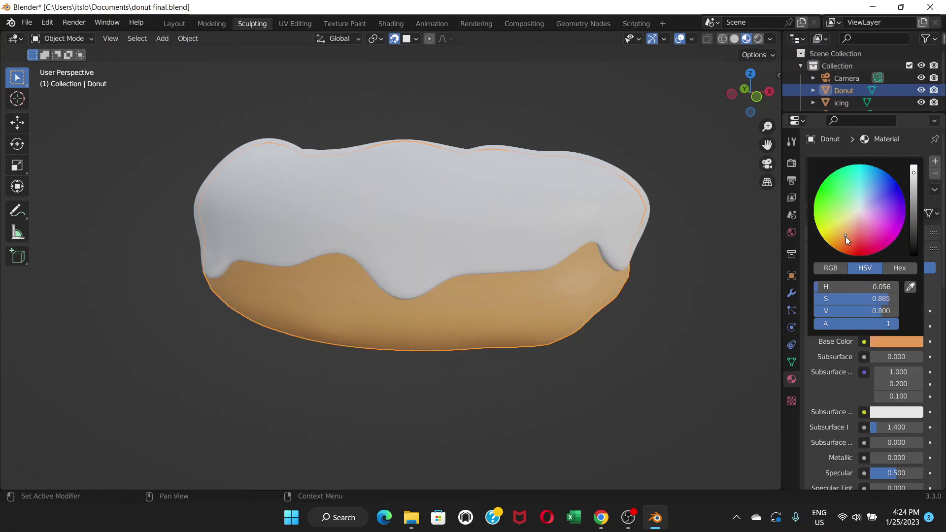
left_click_drag(846, 240, 842, 244)
left_click_drag(915, 175, 914, 191)
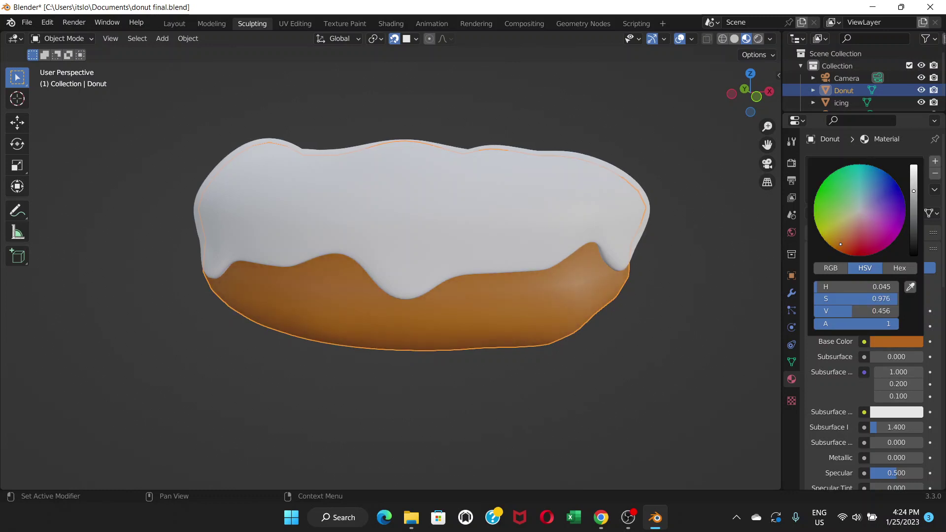
left_click(894, 342)
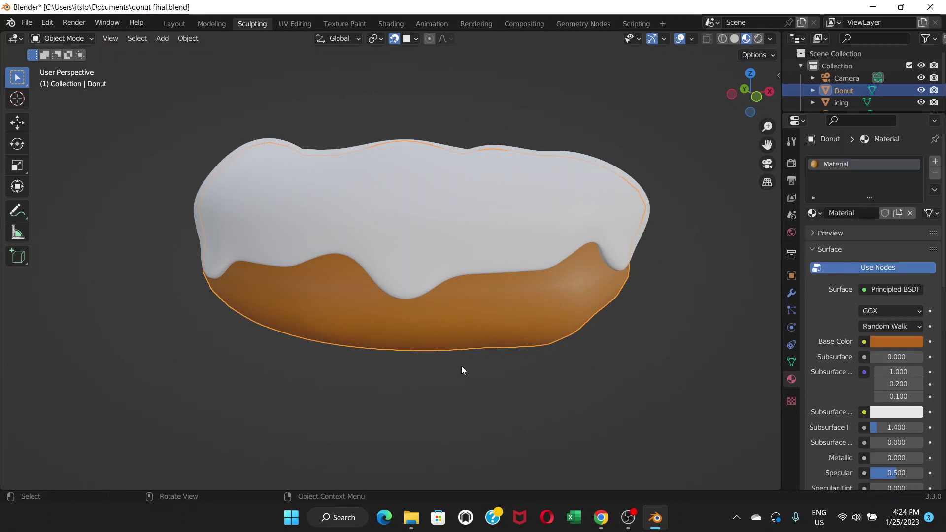
left_click(341, 390)
middle_click_drag(392, 365, 412, 370)
Step: Give the icing its own material, Material.001, with a deep pink base colour
left_click(475, 250)
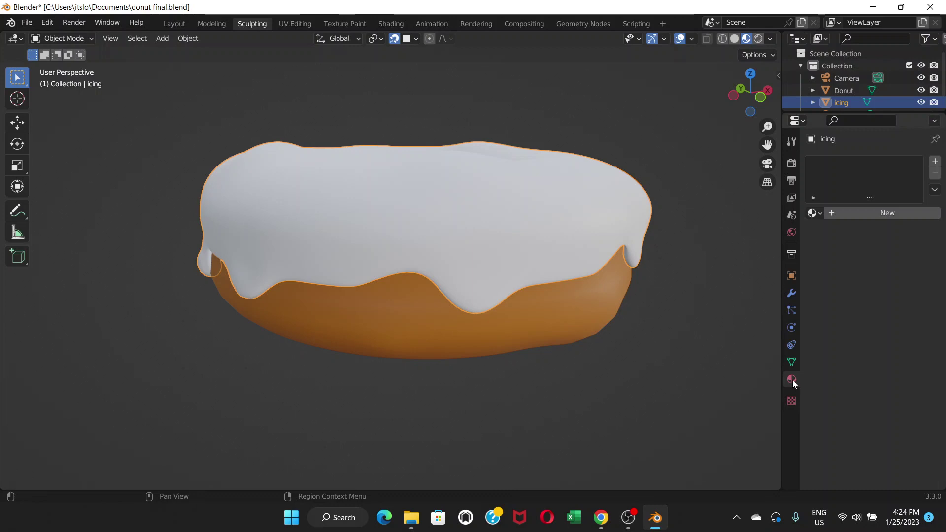
left_click(860, 215)
left_click(895, 341)
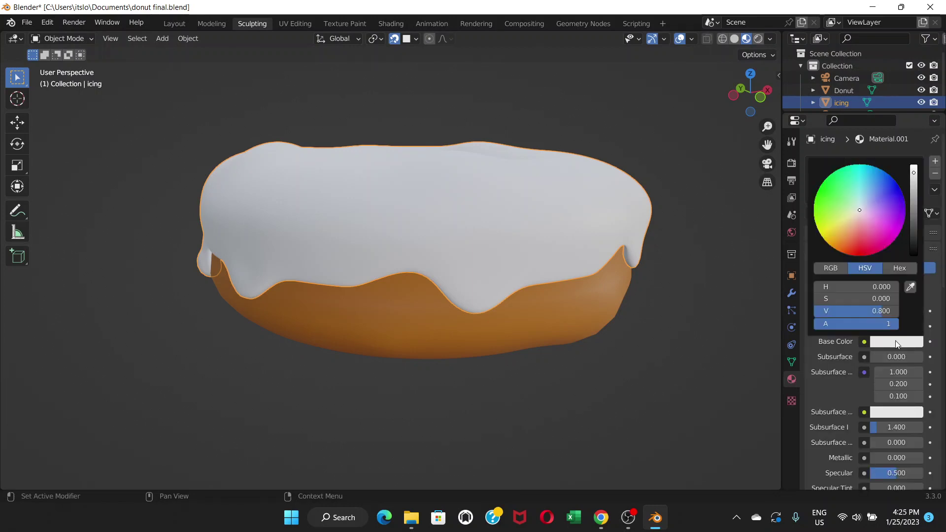
left_click(872, 226)
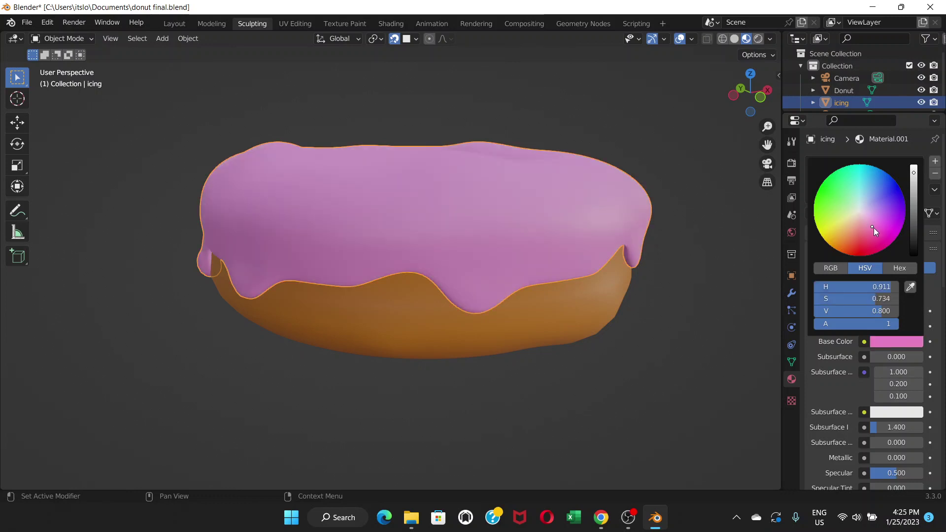
left_click_drag(873, 225, 869, 233)
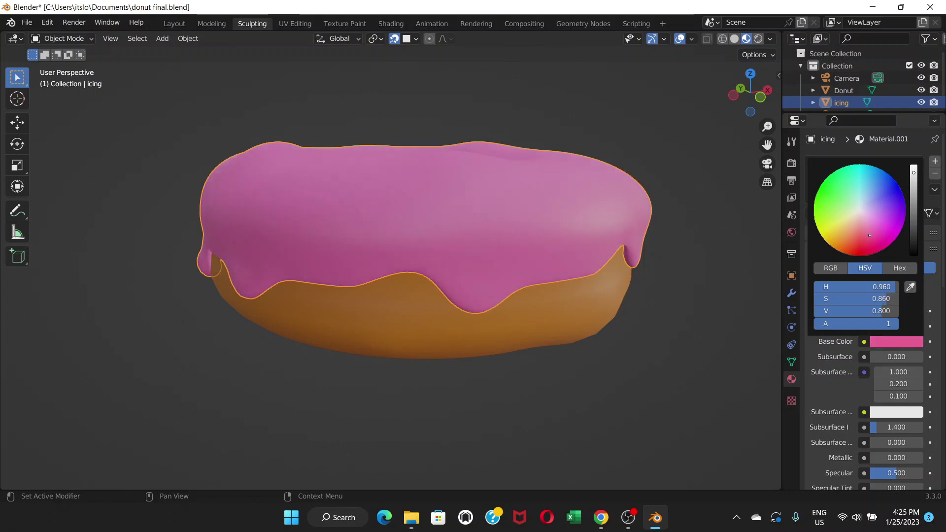
left_click_drag(871, 234, 871, 235)
left_click(888, 342)
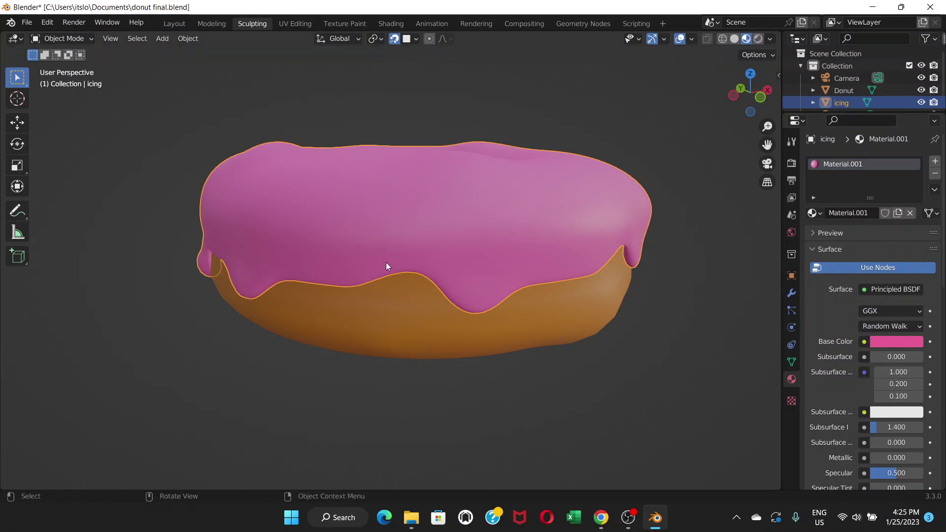
middle_click_drag(388, 259, 510, 320)
key("alt+a")
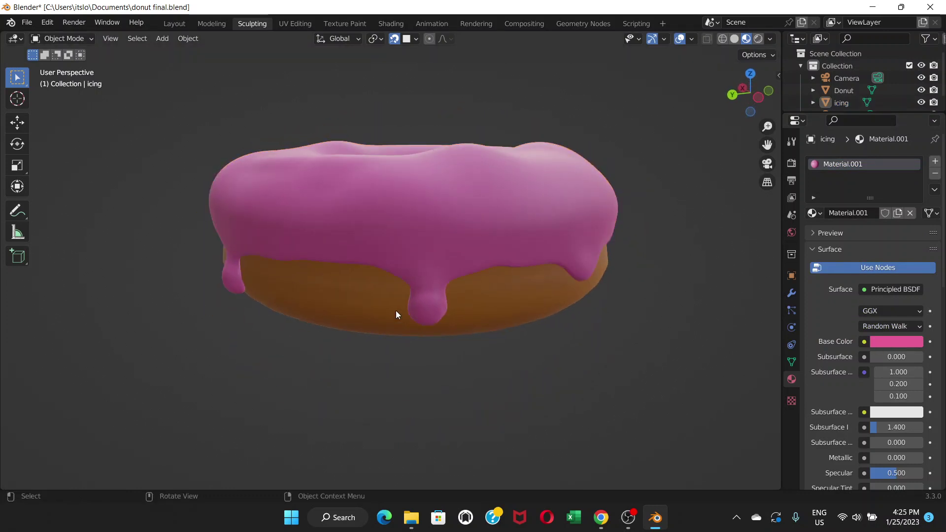
middle_click_drag(362, 306, 457, 314)
Step: Switch to Rendered shading and zoom around the pink-iced donut
scroll(389, 307, "down", 6)
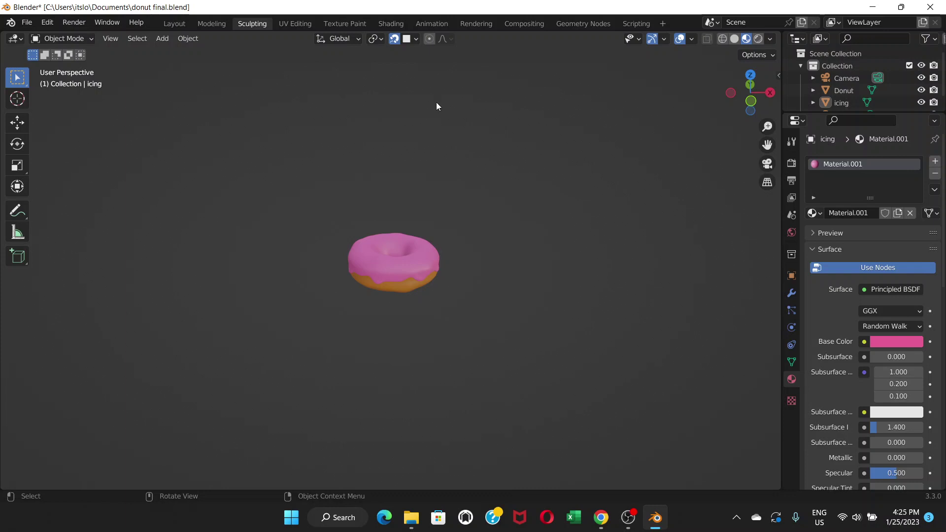
scroll(395, 267, "up", 2)
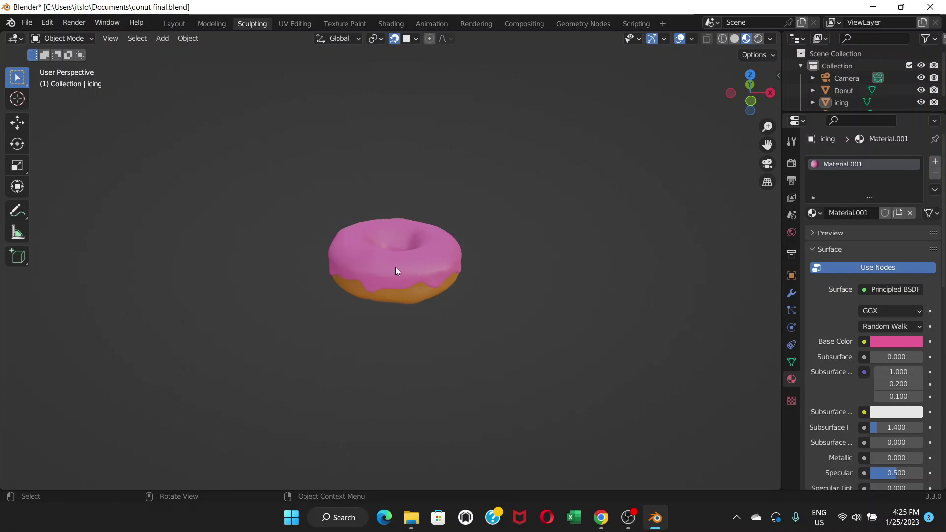
left_click(758, 39)
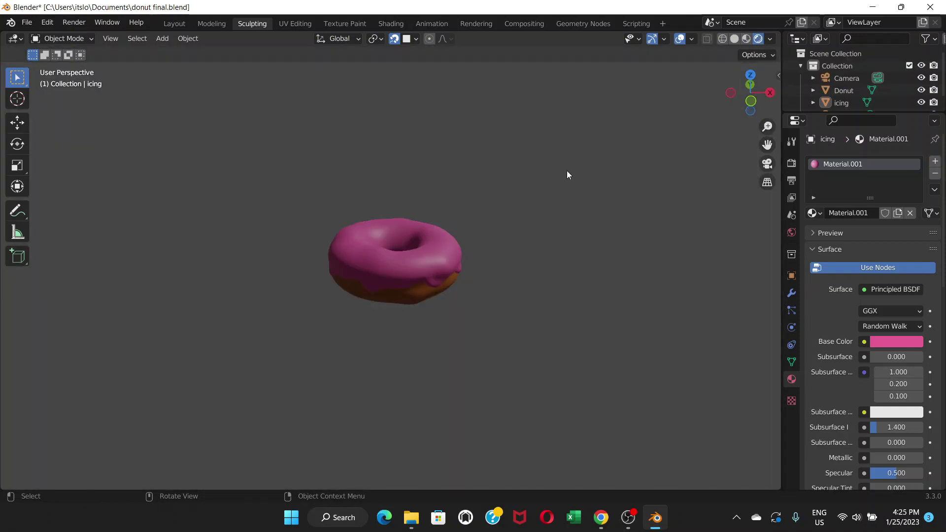
scroll(410, 241, "up", 4)
middle_click_drag(409, 235, 370, 239)
scroll(393, 228, "down", 2)
scroll(395, 232, "up", 2)
scroll(396, 236, "up", 1)
scroll(370, 239, "down", 4)
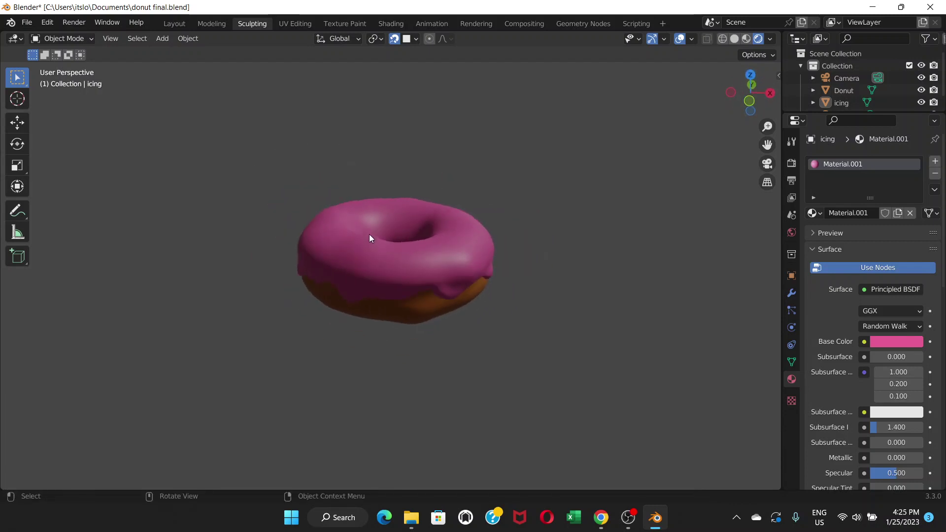
scroll(372, 231, "down", 2)
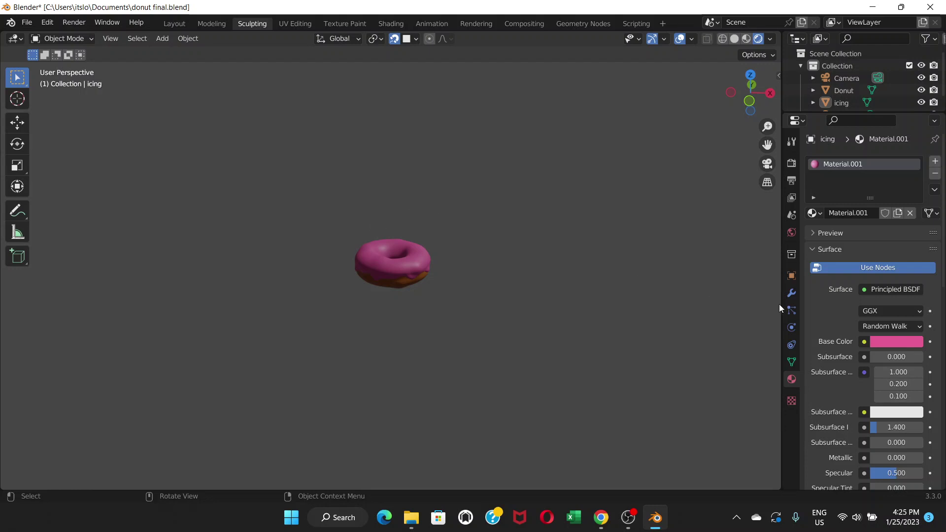
scroll(399, 274, "up", 2)
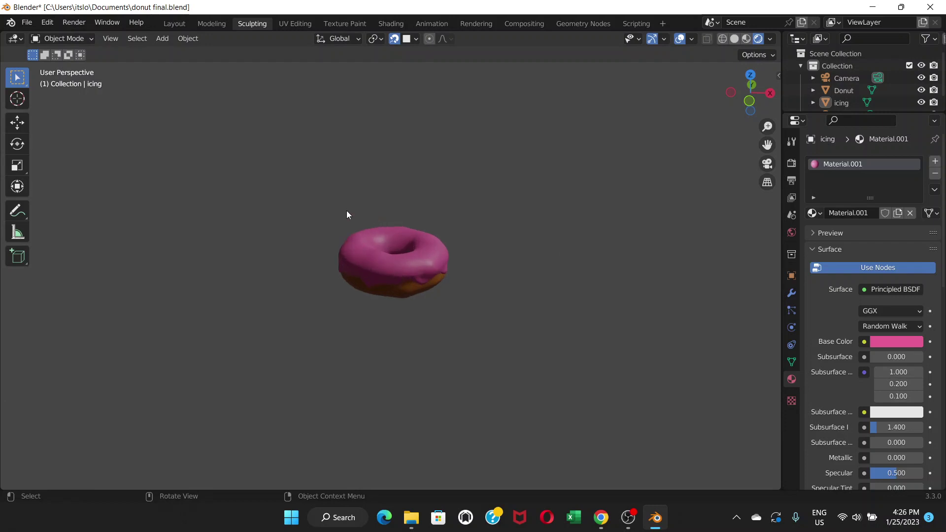
Step: Add a plane mesh to the scene and view it from the side
left_click(162, 39)
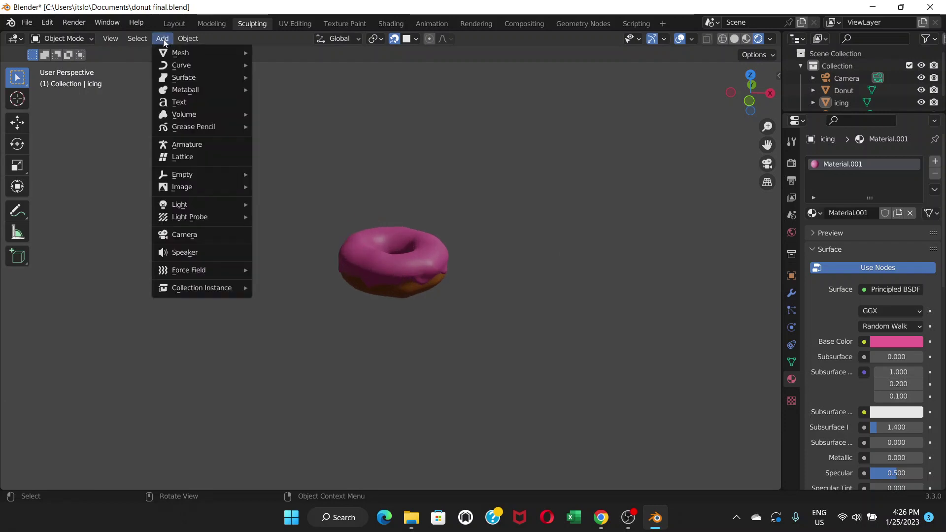
mouse_move(181, 54)
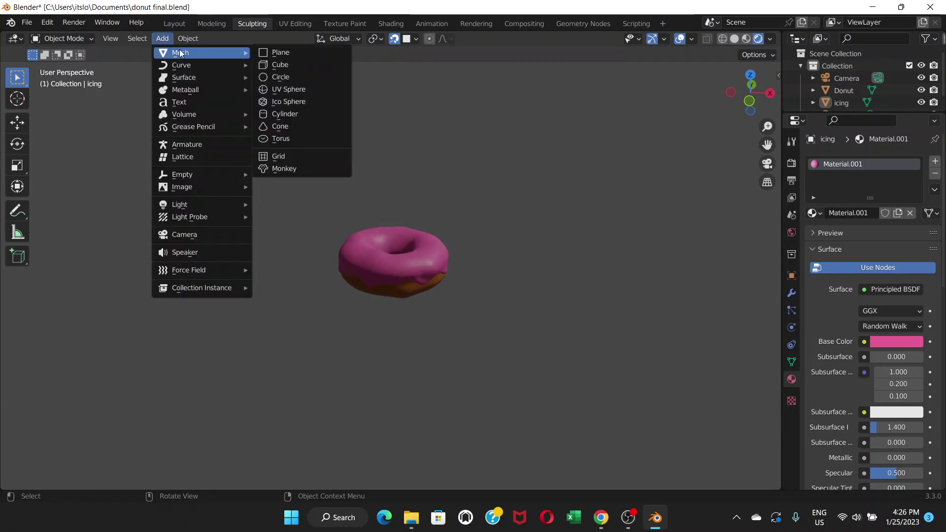
left_click(275, 52)
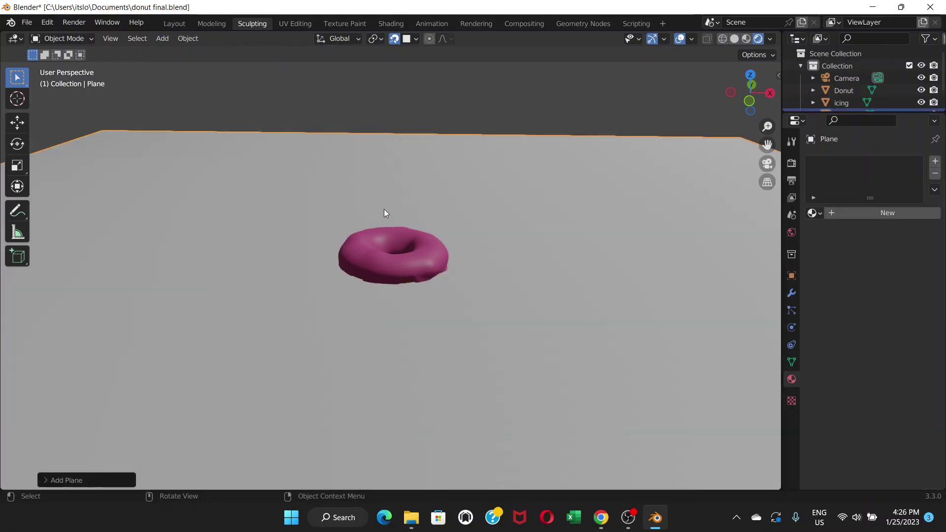
scroll(386, 245, "down", 5)
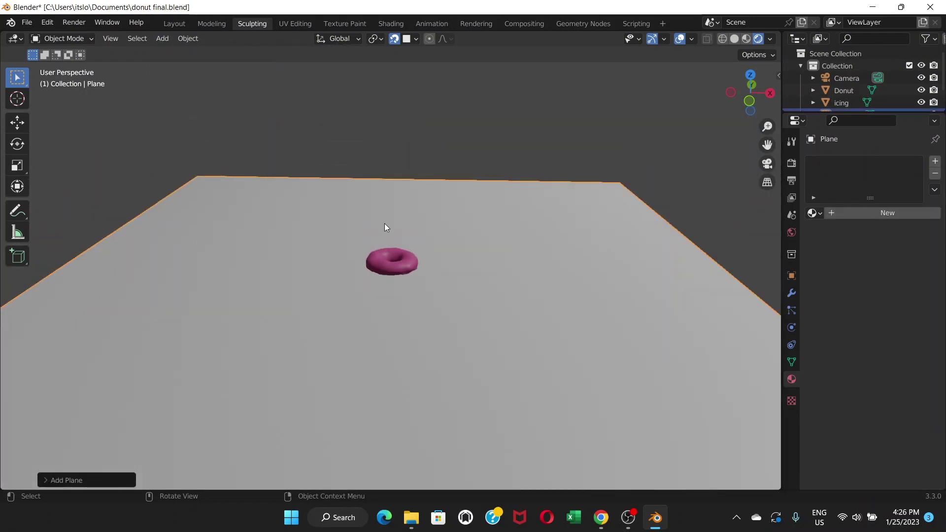
middle_click_drag(386, 229, 389, 203)
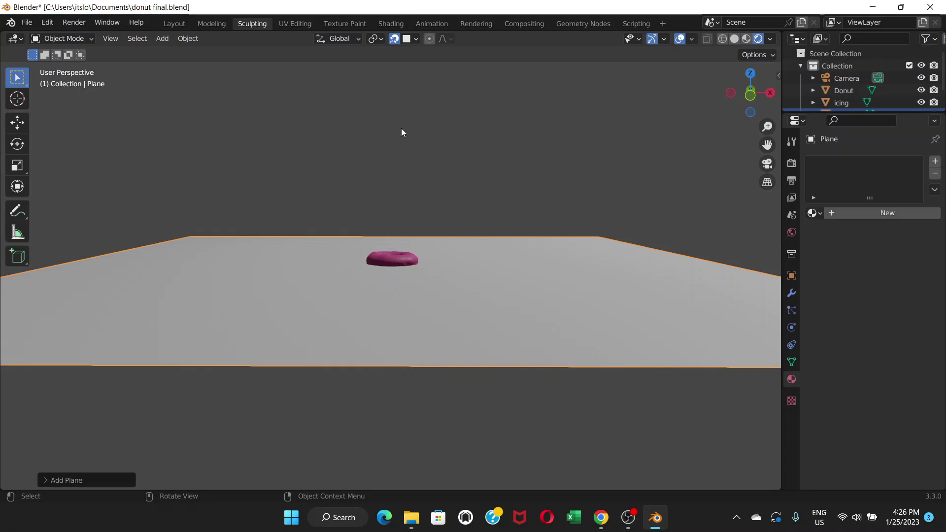
Step: Set snapping to Face and move the plane beneath the donut
left_click(395, 39)
left_click(394, 40)
left_click(417, 40)
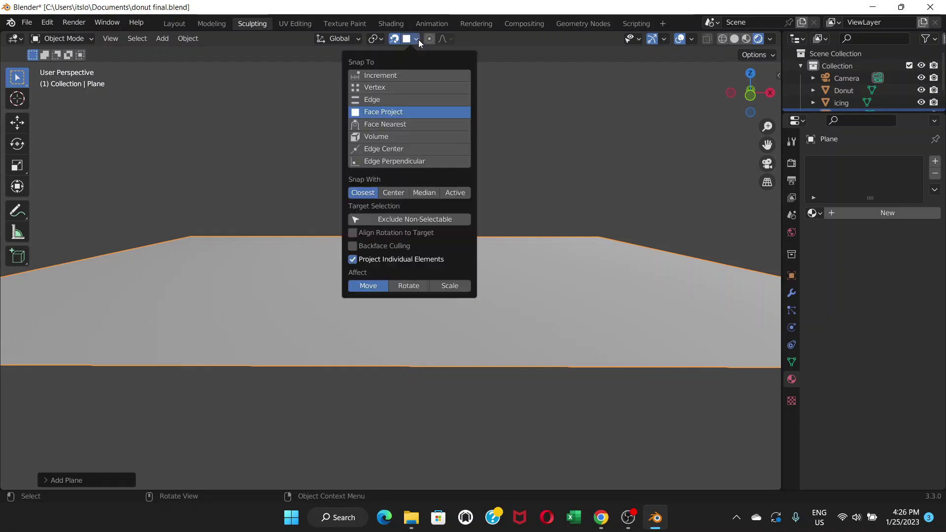
left_click(369, 126)
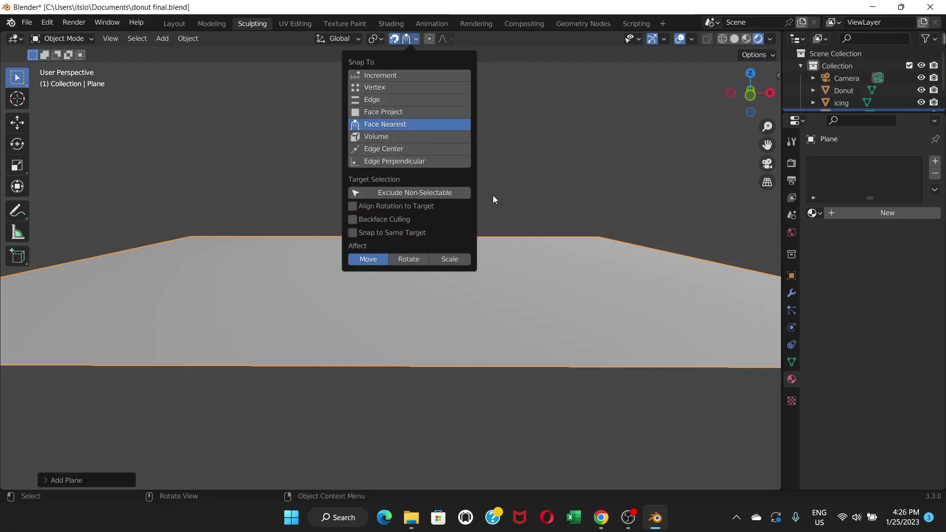
left_click(430, 308)
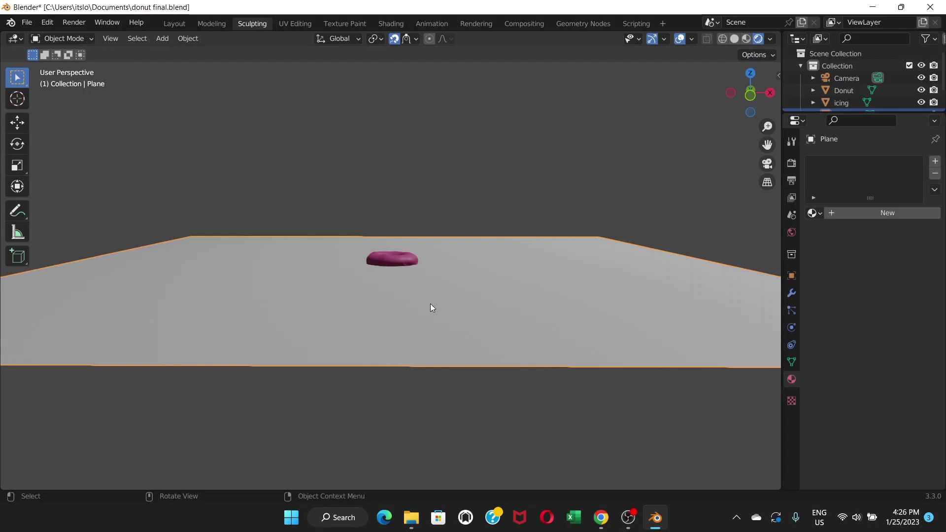
key("g")
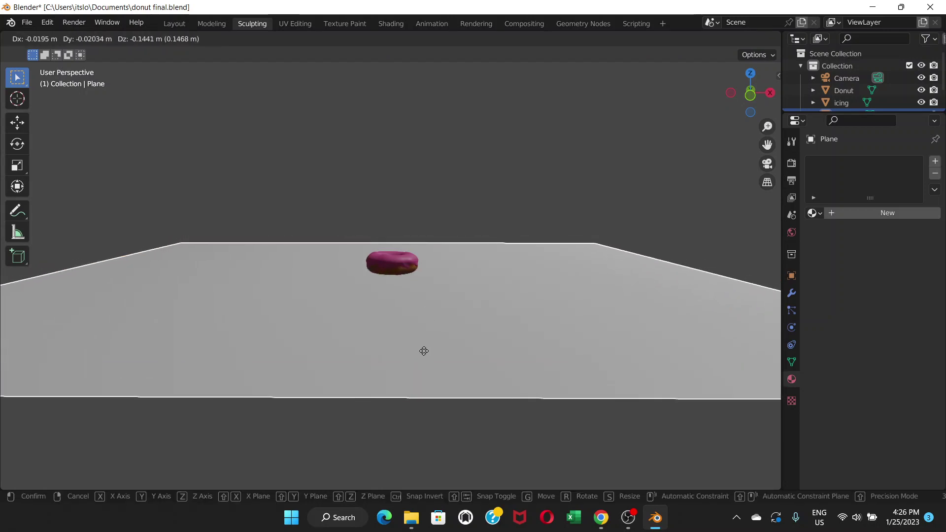
left_click(406, 402)
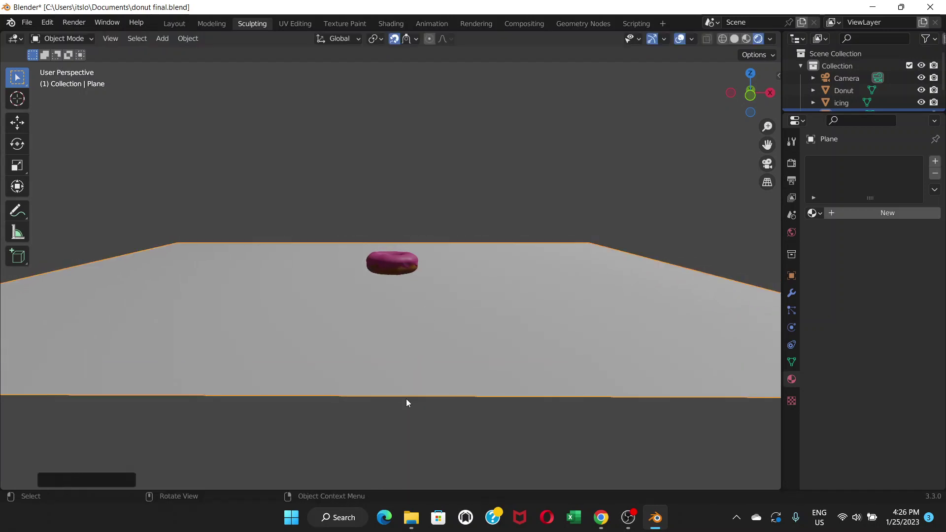
Step: Turn off snapping and move the point light up and left of the donut
left_click(394, 41)
scroll(400, 272, "up", 4)
middle_click_drag(400, 267, 457, 264)
scroll(377, 273, "down", 3)
scroll(398, 273, "up", 3)
scroll(398, 273, "down", 4)
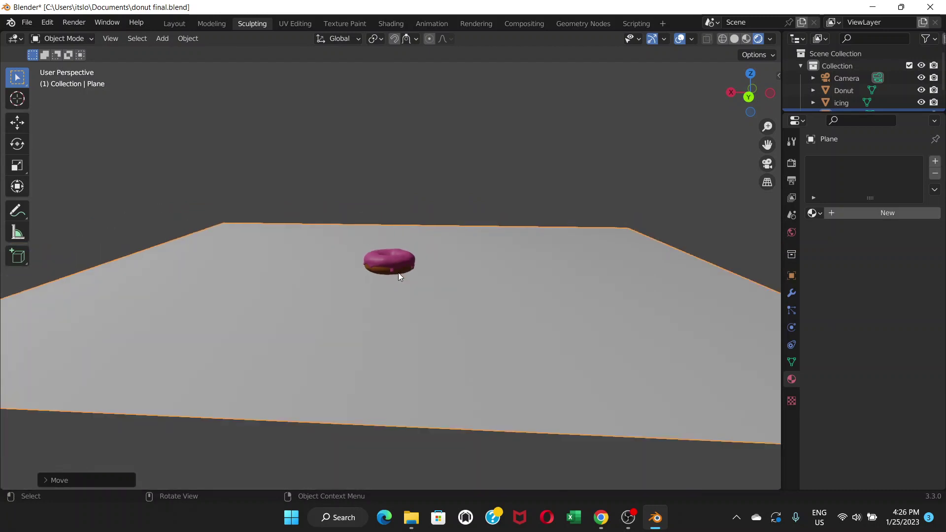
scroll(398, 273, "down", 2)
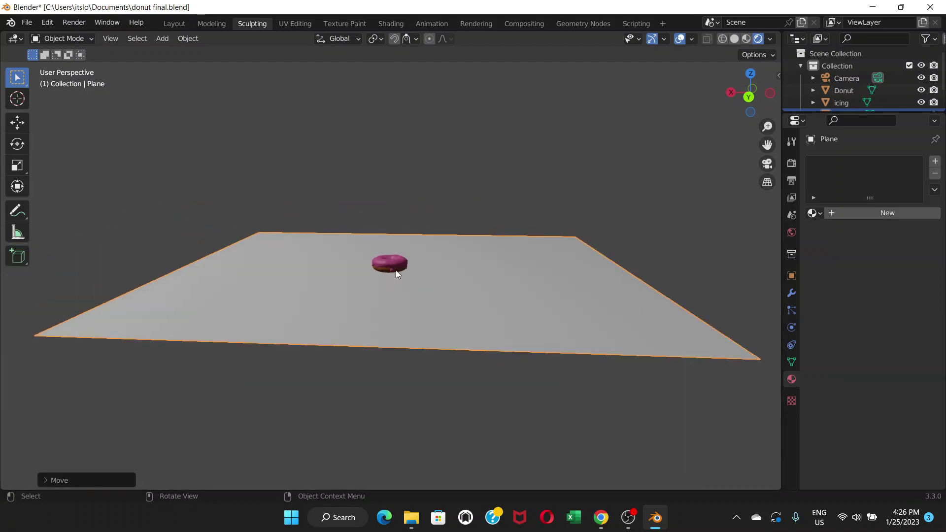
scroll(397, 274, "down", 8)
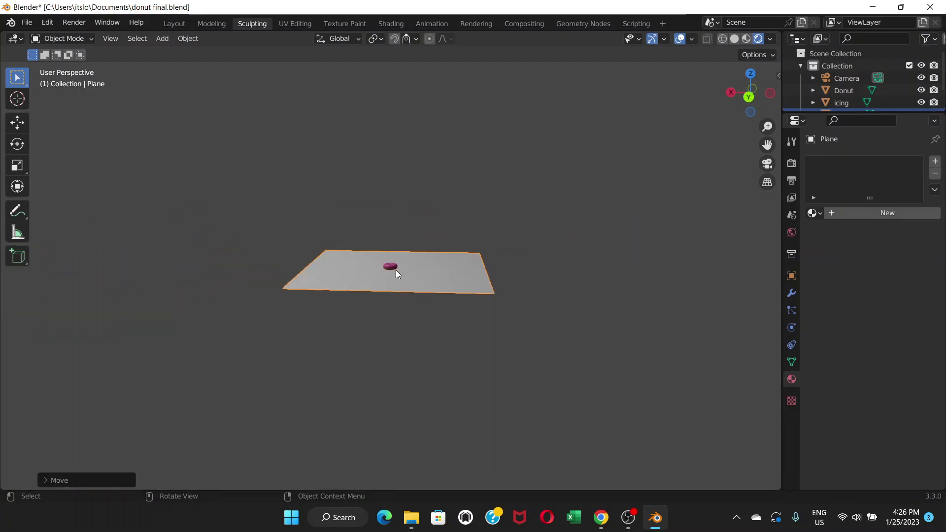
scroll(397, 274, "down", 5)
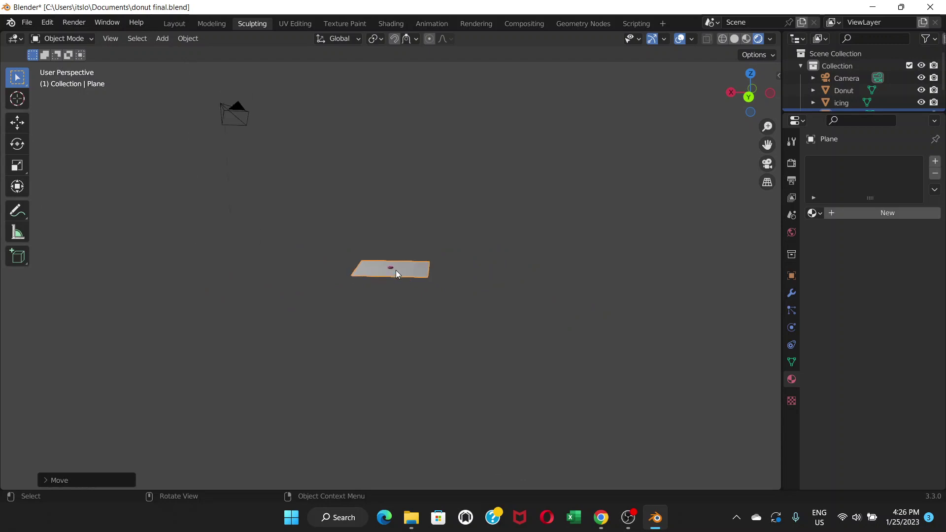
left_click(251, 79)
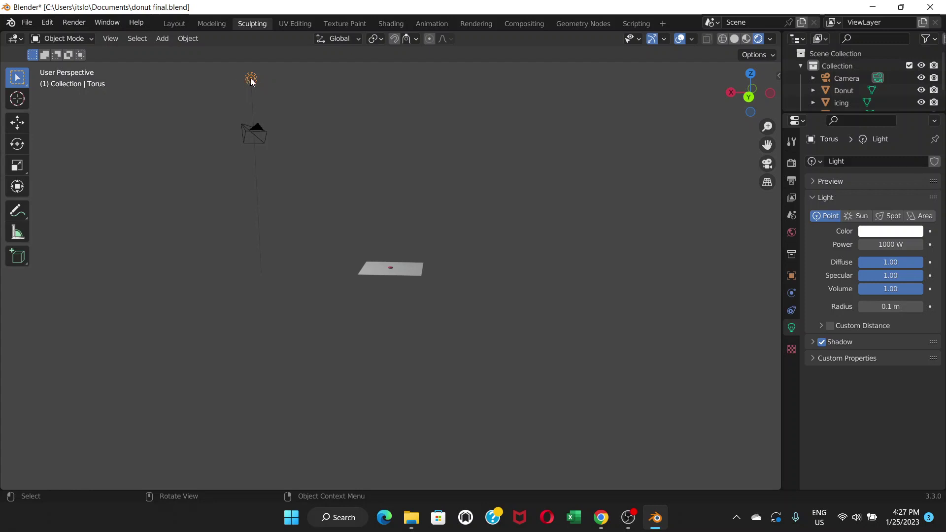
key("g")
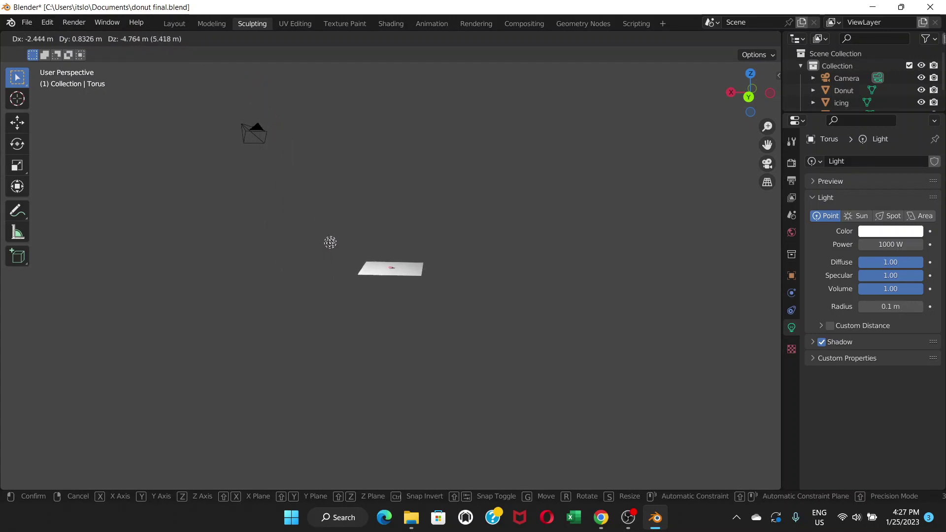
left_click(329, 245)
Step: Orbit and zoom to inspect the donut's shadow on the ground plane
scroll(363, 260, "up", 3)
scroll(363, 260, "up", 2)
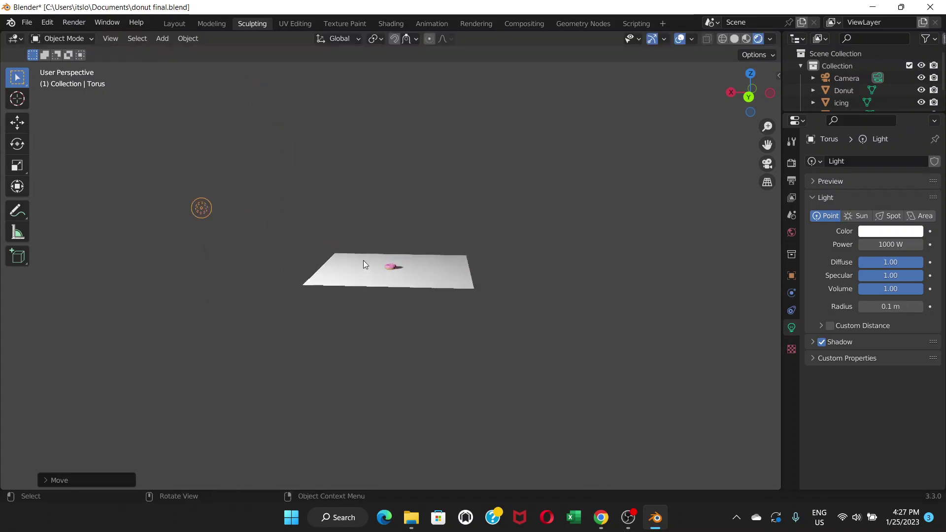
scroll(362, 255, "up", 2)
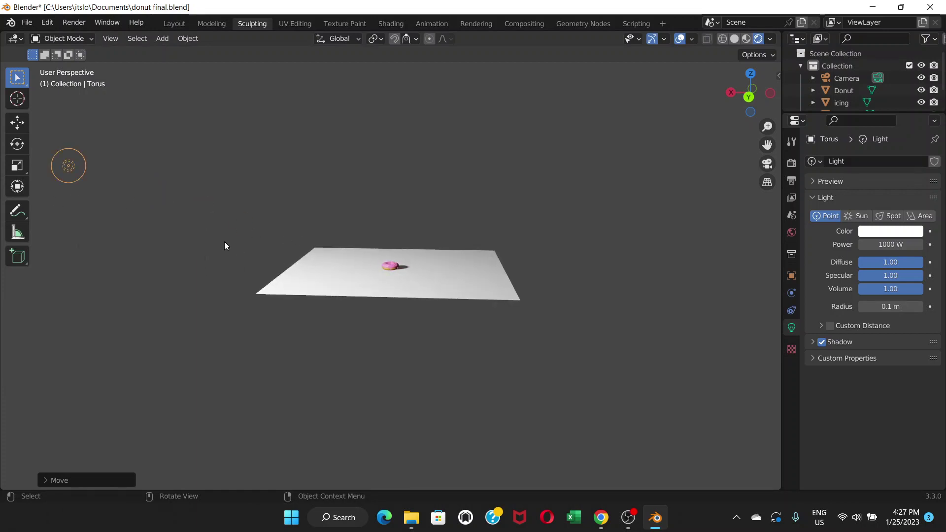
scroll(399, 267, "up", 1)
scroll(398, 264, "up", 5)
middle_click_drag(397, 262, 428, 268)
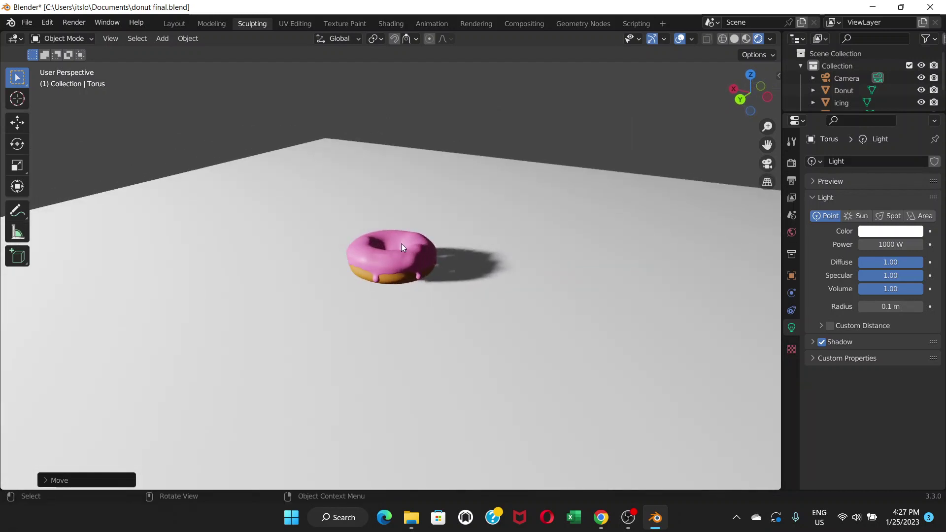
middle_click_drag(433, 262, 410, 261)
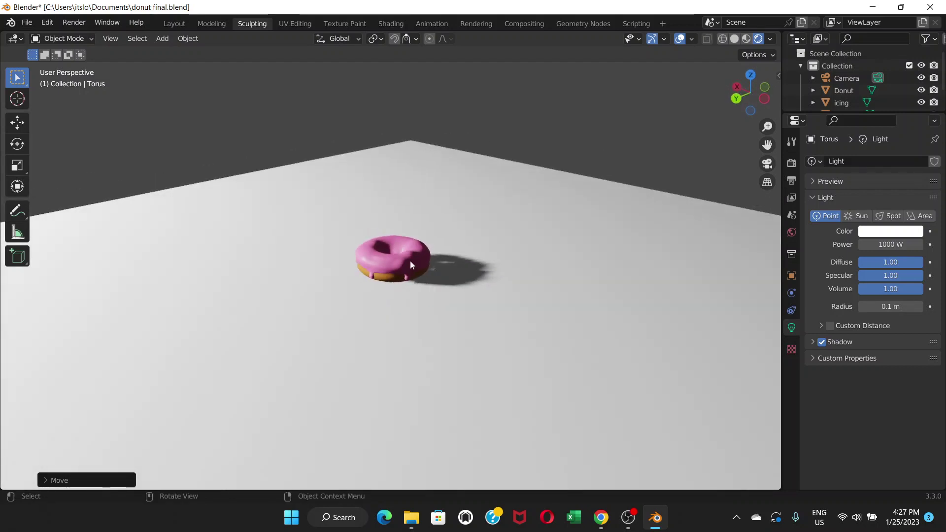
scroll(410, 261, "up", 2)
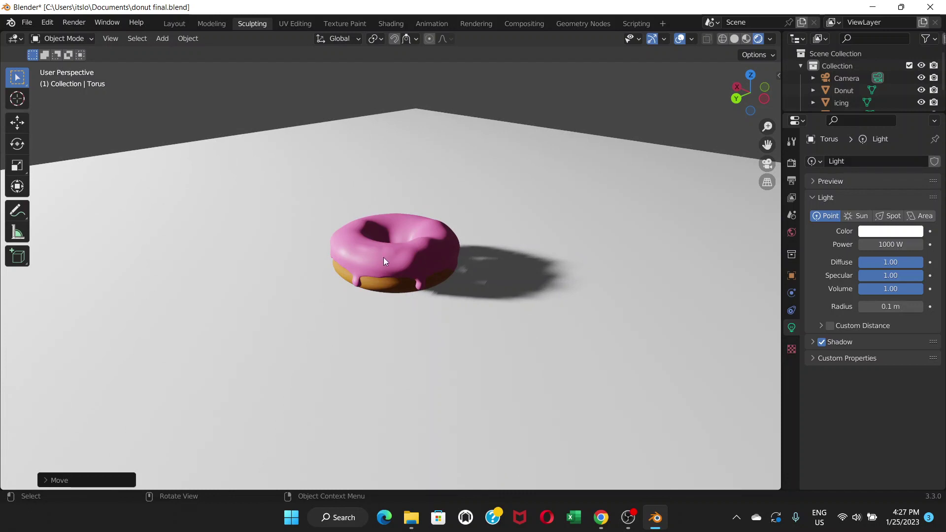
scroll(341, 259, "down", 3)
scroll(336, 257, "down", 7)
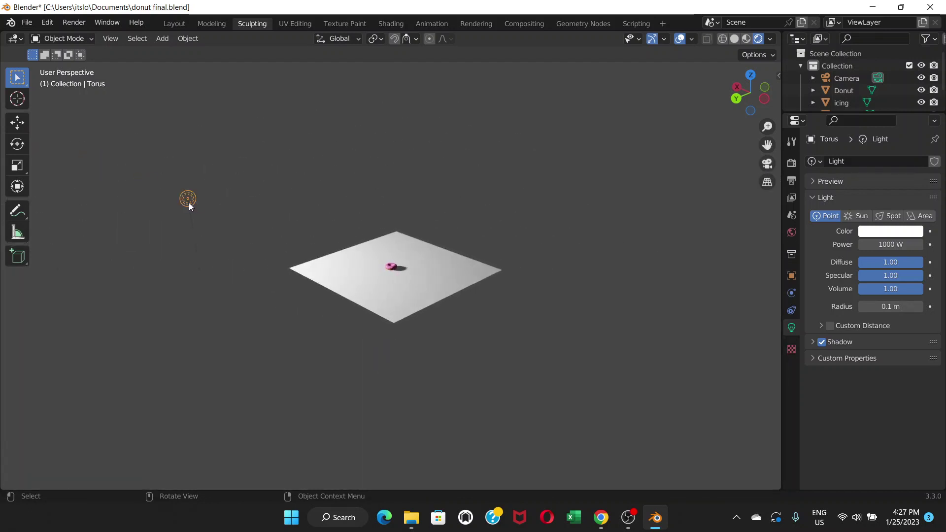
Step: Reposition the point light again to change the shadow's angle
left_click_drag(188, 202, 243, 225)
scroll(381, 272, "up", 6)
mouse_move(403, 267)
middle_mouse_down()
mouse_move(392, 286)
mouse_move(406, 285)
middle_mouse_up()
scroll(406, 282, "up", 5)
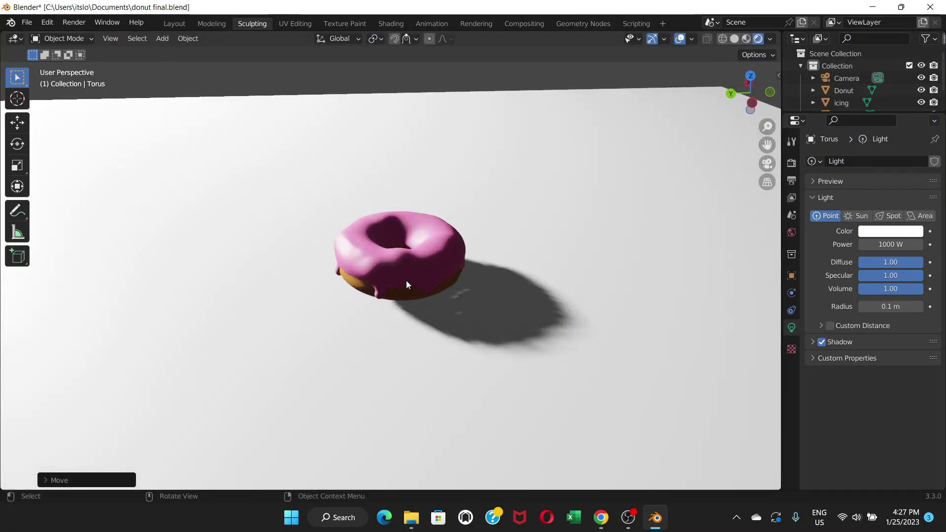
mouse_move(464, 300)
middle_mouse_down()
mouse_move(460, 265)
mouse_move(471, 289)
middle_mouse_up()
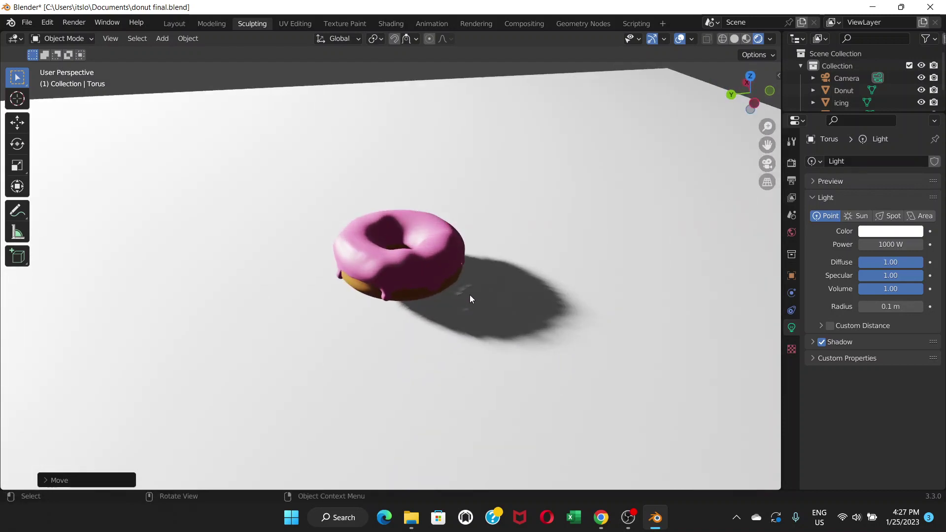
middle_click_drag(415, 300, 442, 262)
scroll(297, 234, "down", 10)
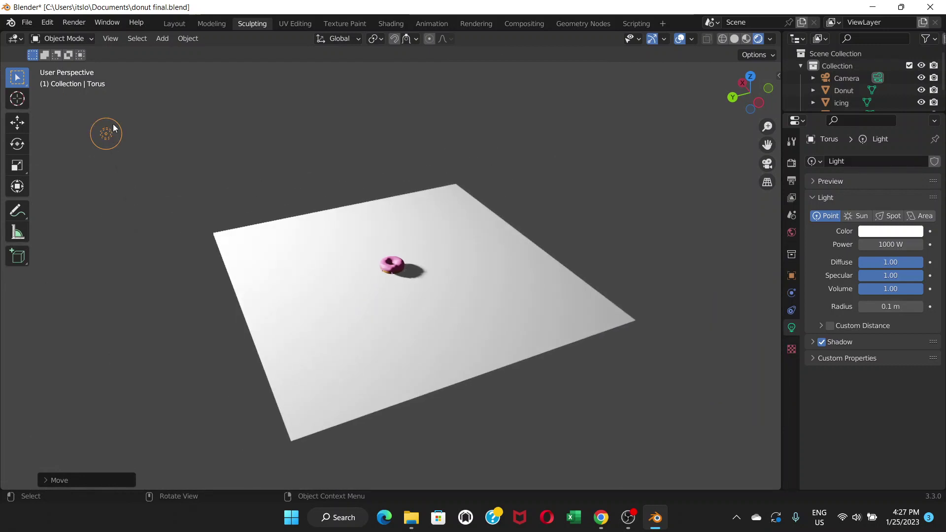
key("g")
left_click(207, 141)
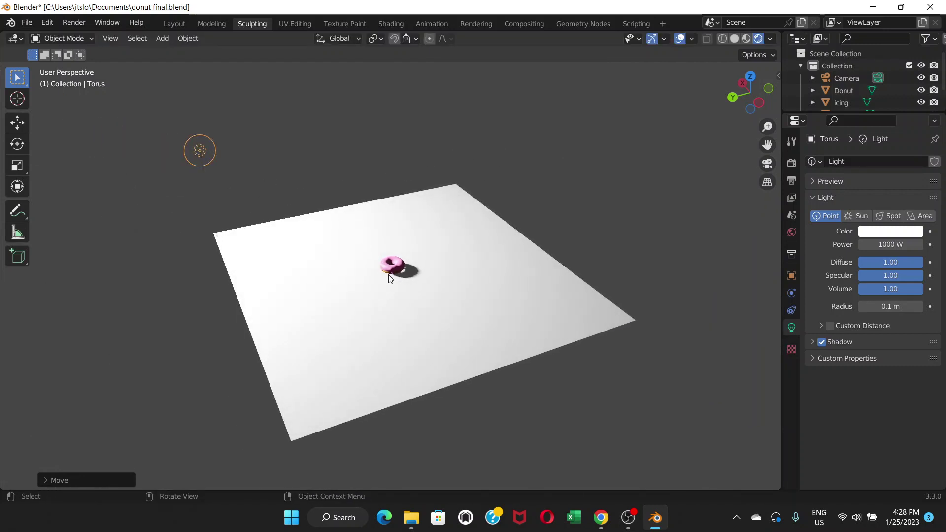
scroll(385, 273, "up", 2)
scroll(388, 275, "up", 5)
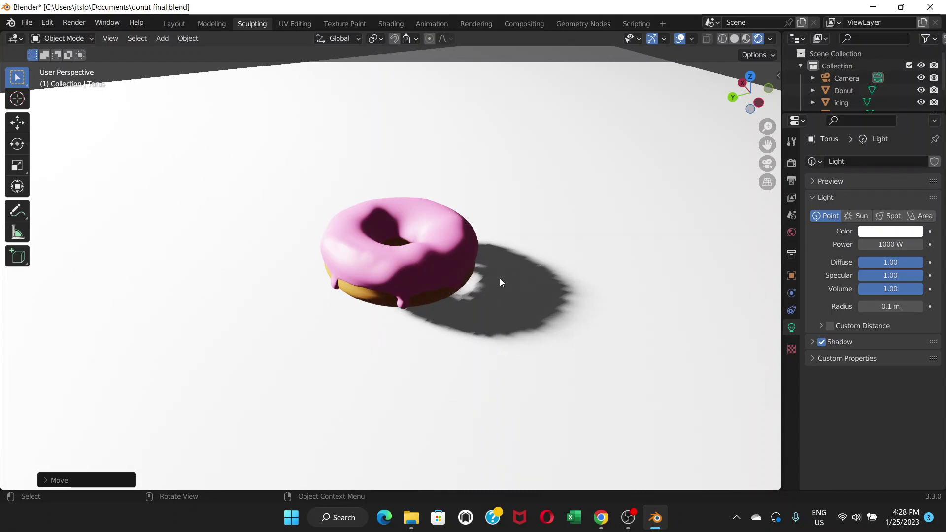
middle_click_drag(470, 279, 433, 275)
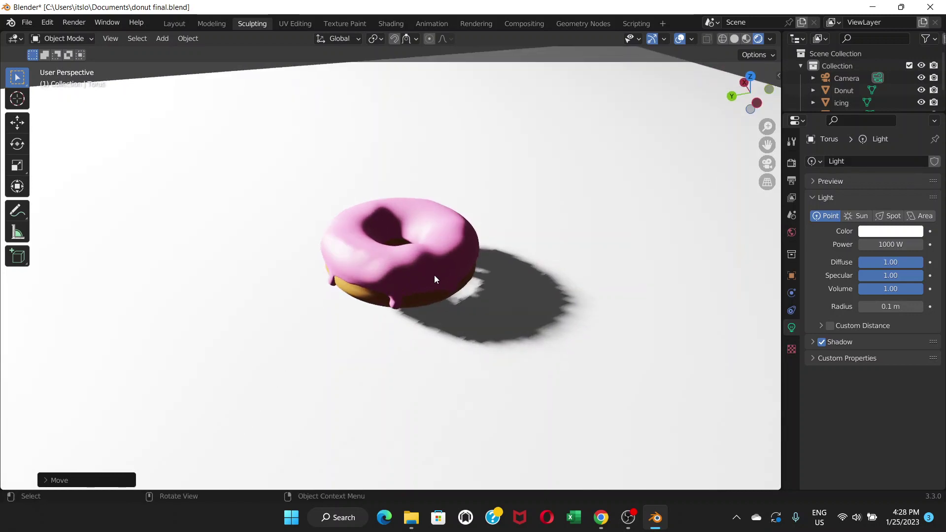
Step: Switch the render engine to Cycles, then back to Eevee
left_click(792, 164)
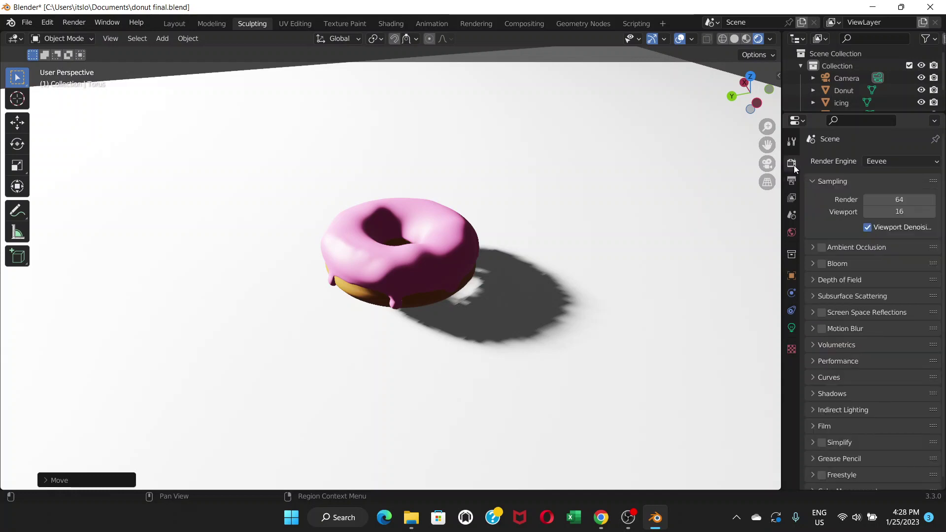
left_click(912, 164)
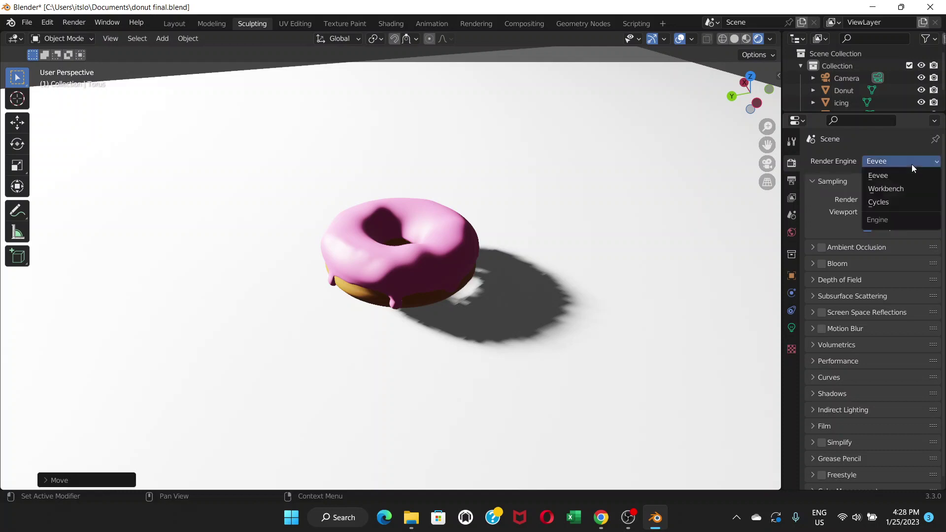
left_click(886, 203)
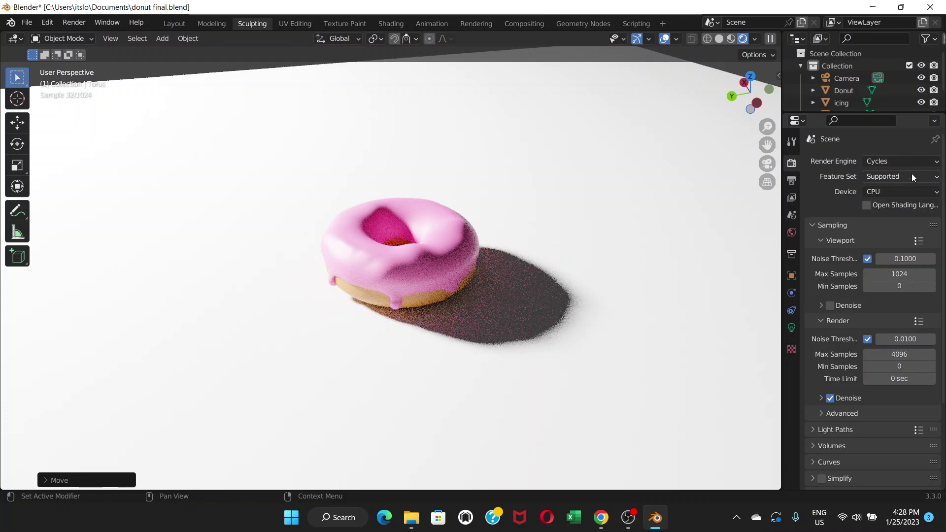
left_click(937, 164)
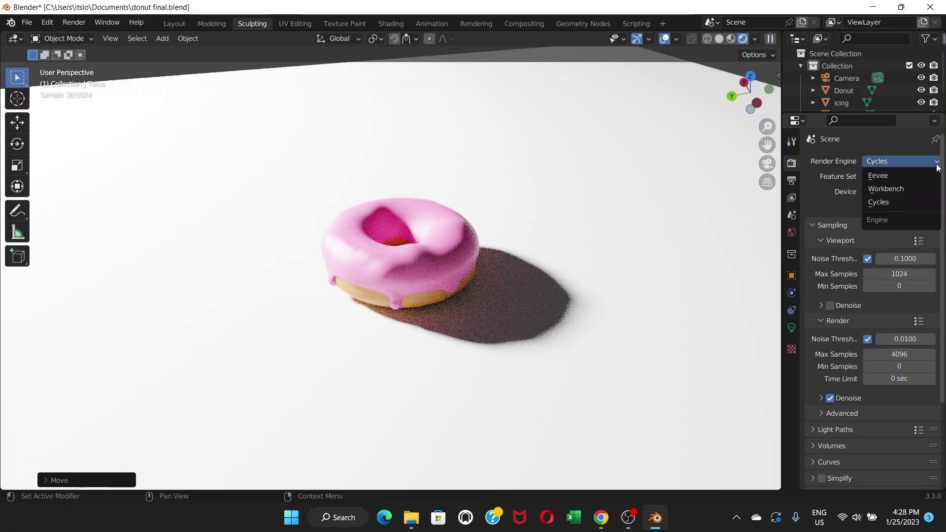
left_click(895, 174)
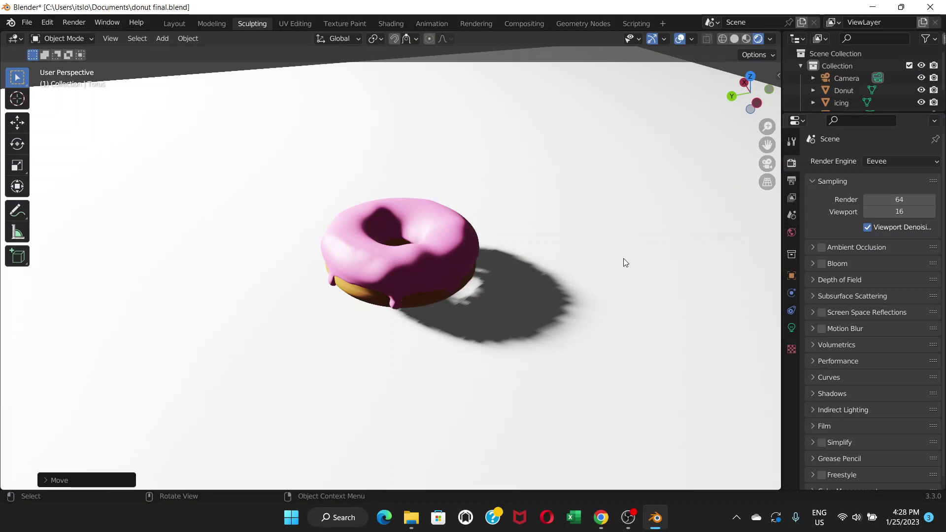
middle_click_drag(495, 282, 524, 272)
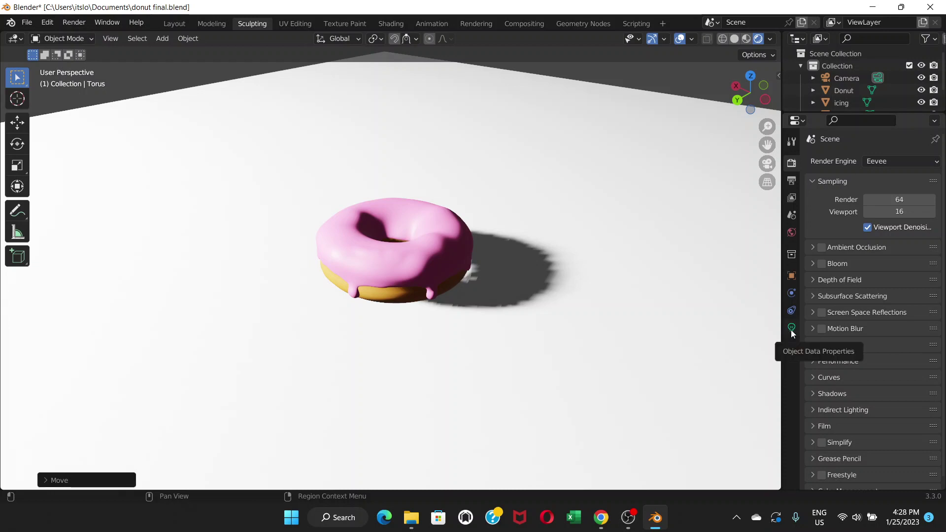
Step: Lower the point light's Power from 1000 W to 100 W
left_click(792, 329)
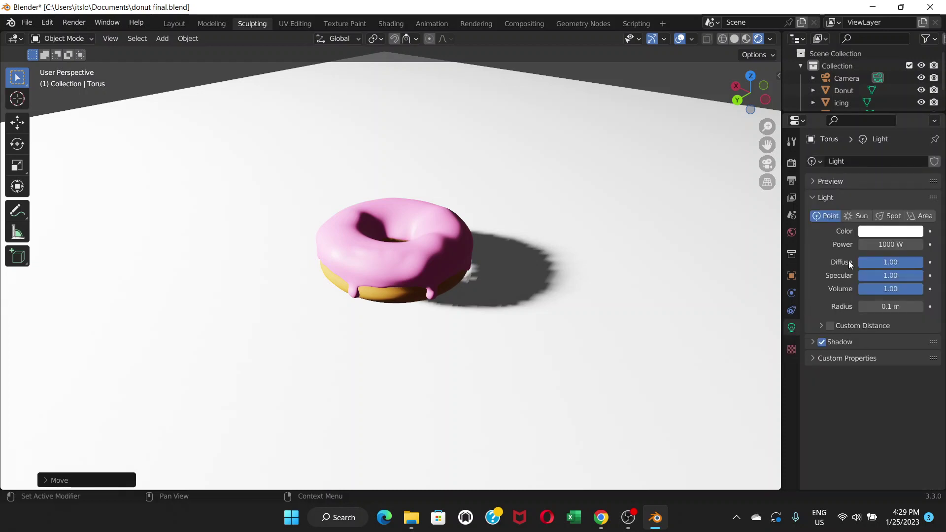
left_click(881, 244)
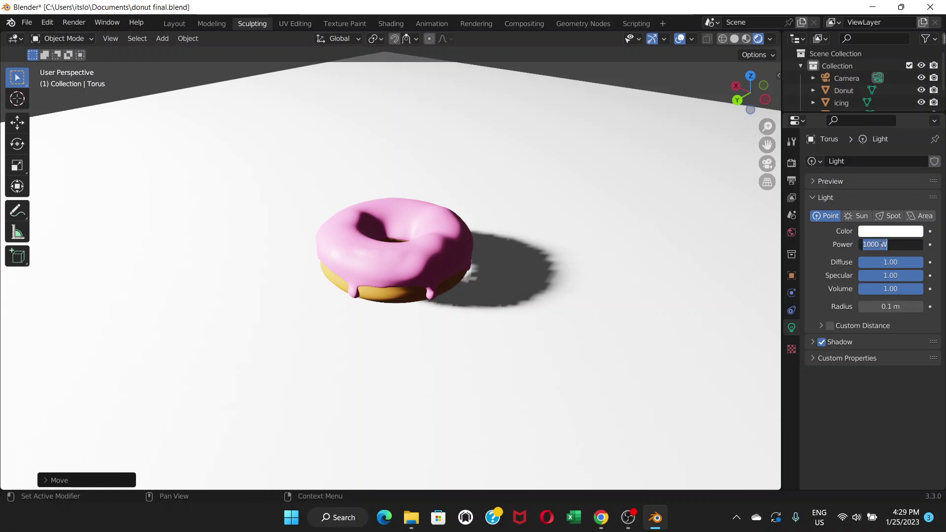
type("100")
key("Return")
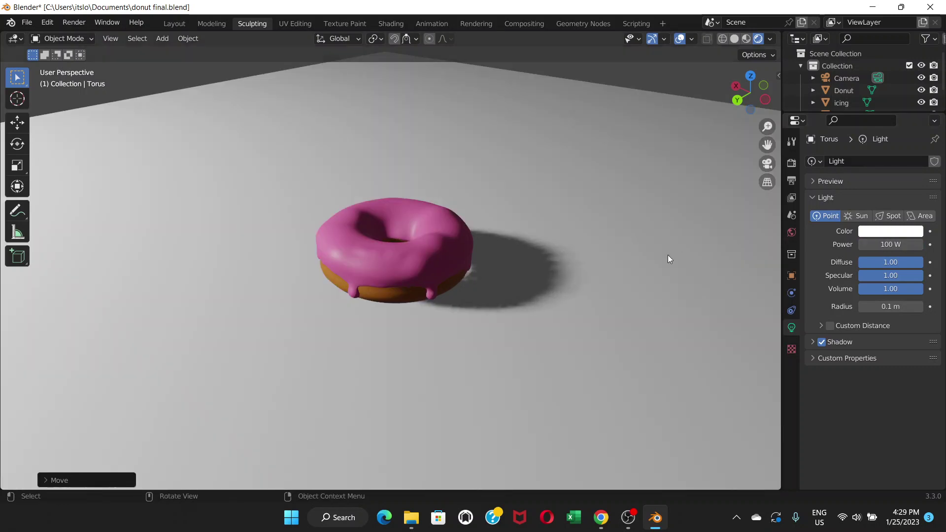
middle_click_drag(435, 258, 355, 232)
scroll(395, 238, "up", 2)
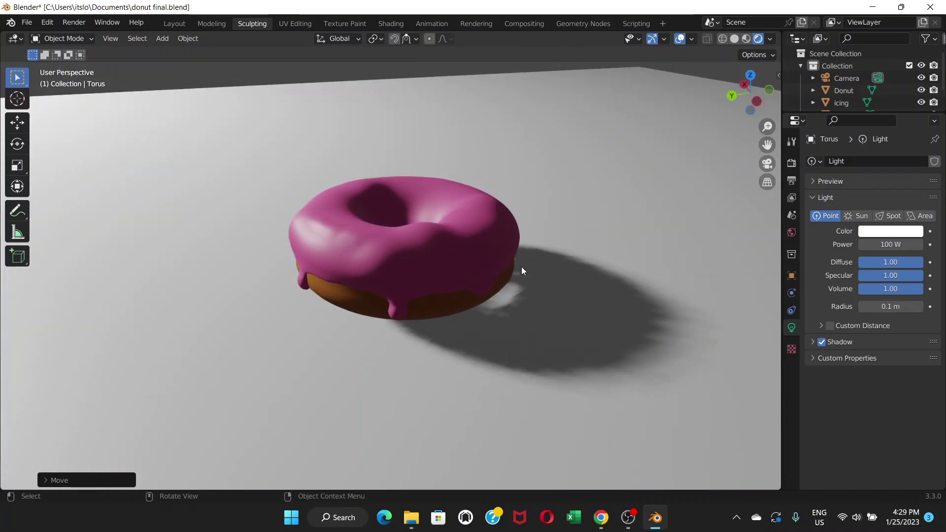
Step: Set the Eevee shadow Cube Size to 4096 px
left_click(791, 164)
scroll(868, 336, "down", 1)
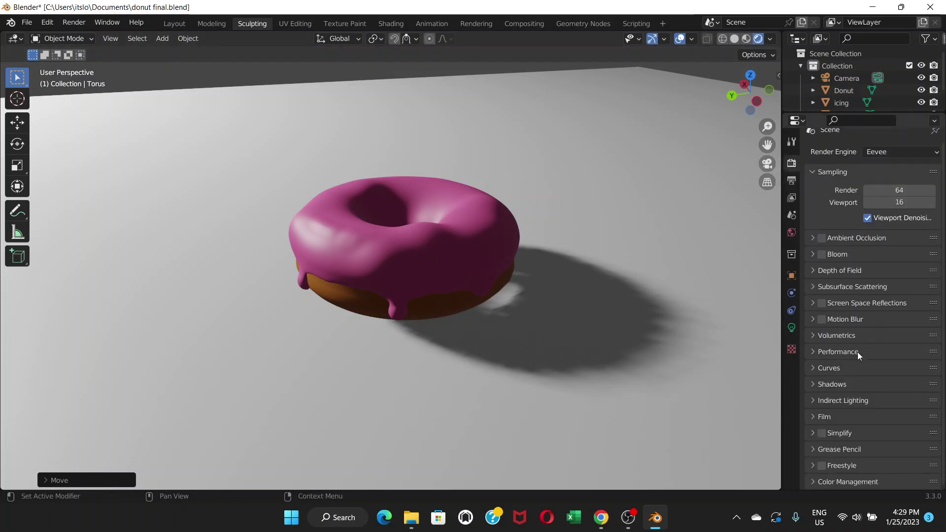
left_click(813, 386)
scroll(820, 335, "down", 2)
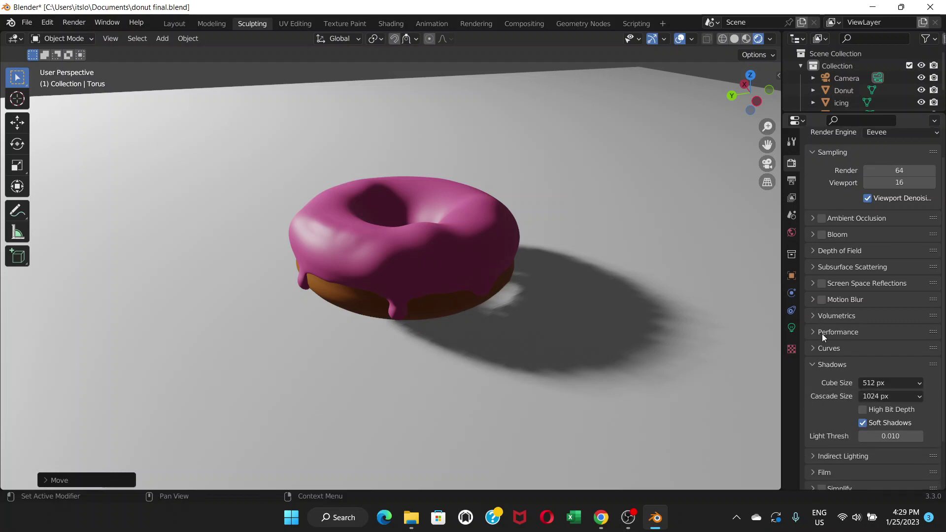
scroll(822, 338, "down", 2)
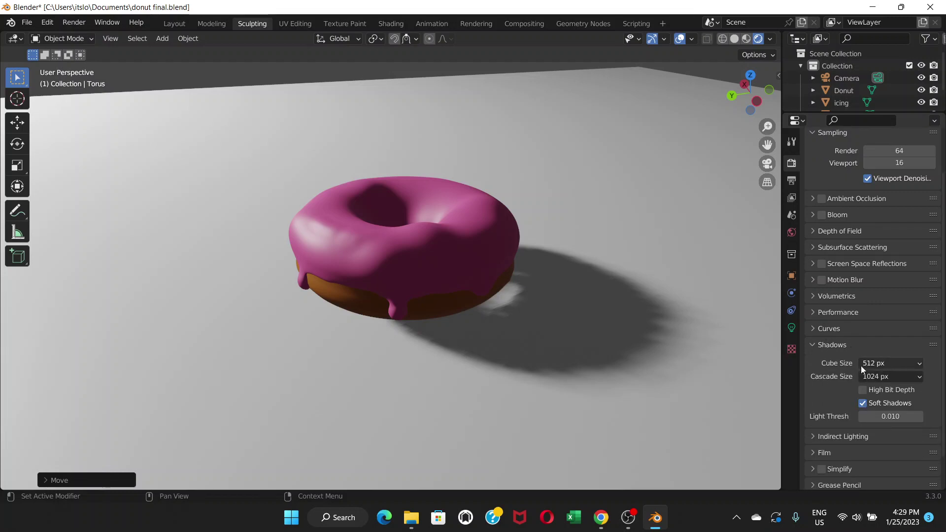
left_click(911, 363)
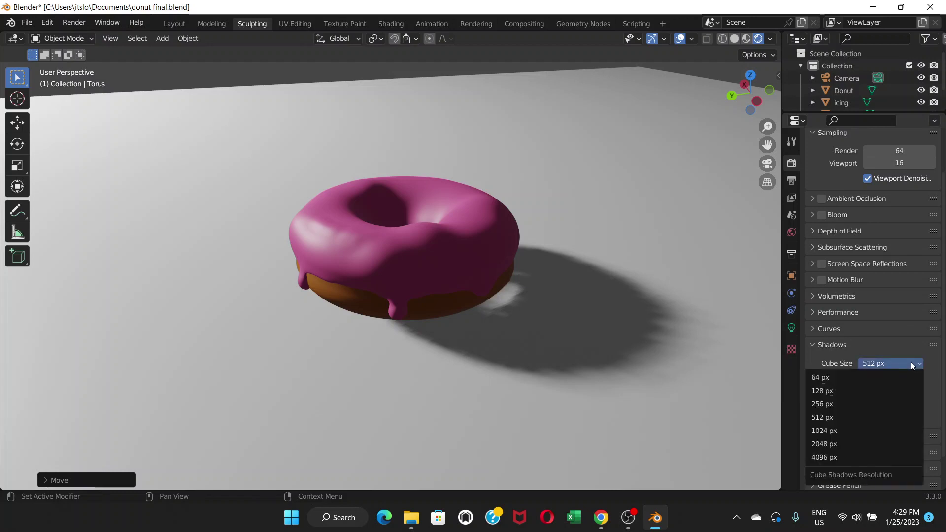
left_click(842, 453)
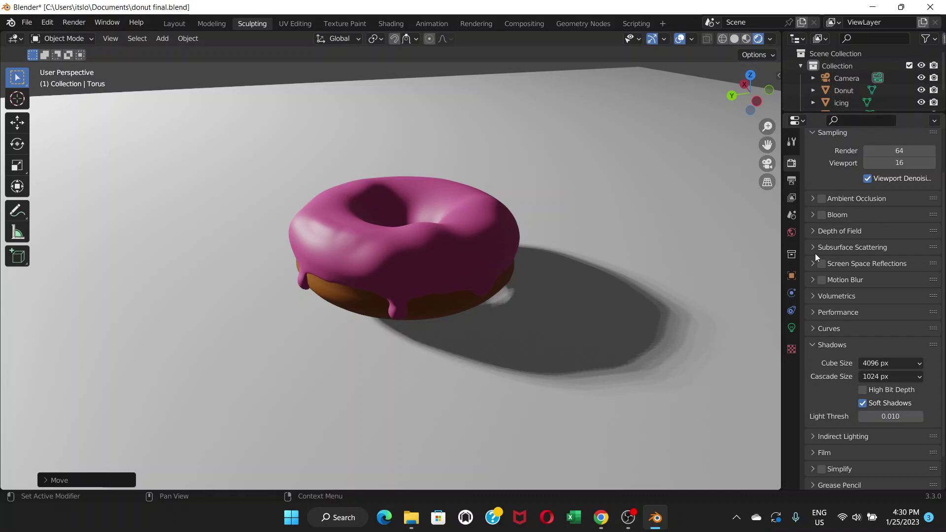
Step: Set the point light's shadow Bias to 0.001 and inspect the tighter shadow
left_click(792, 328)
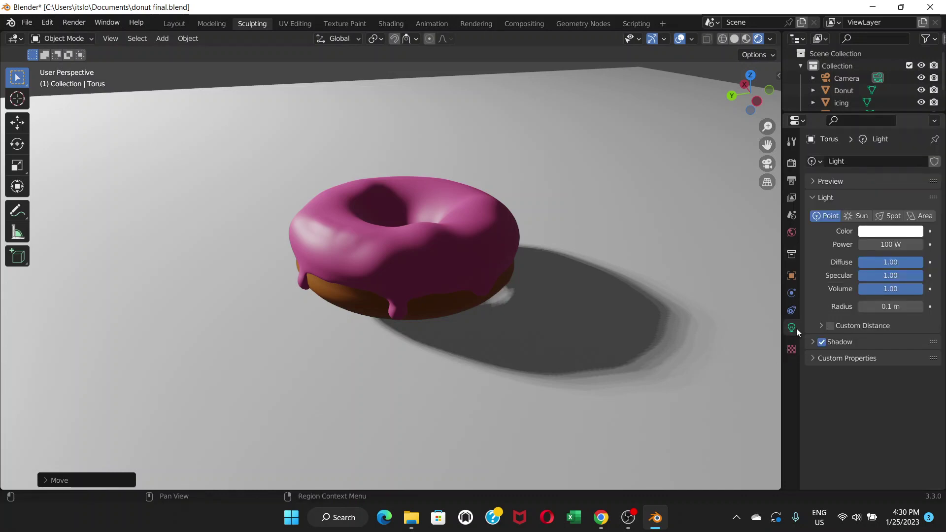
left_click(811, 342)
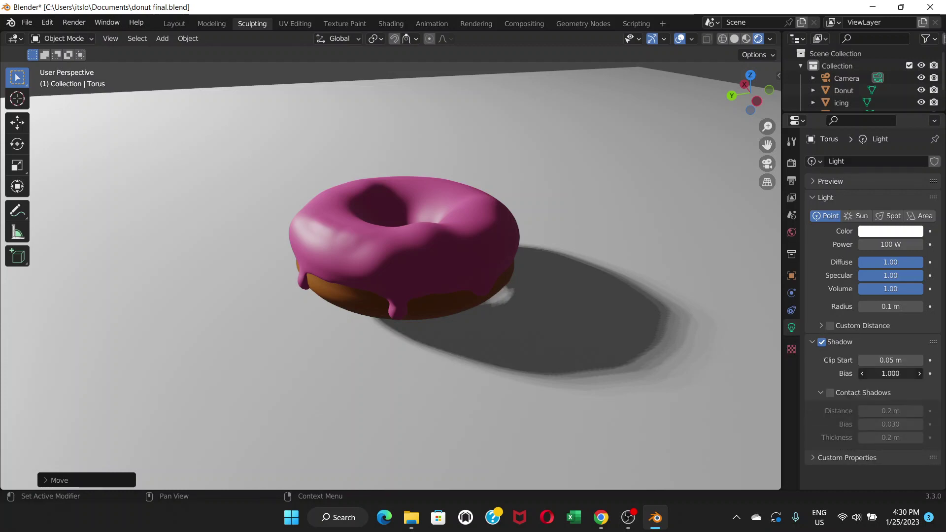
left_click_drag(890, 373, 716, 324)
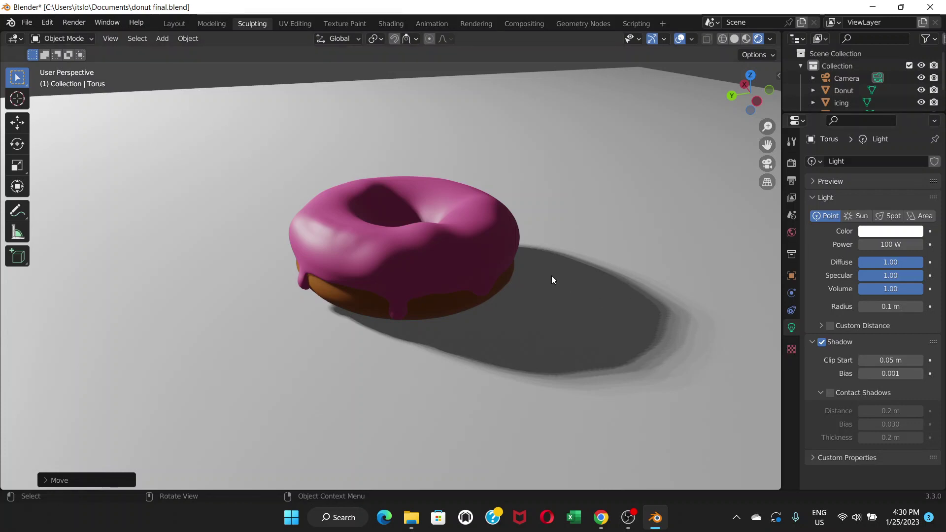
mouse_move(552, 276)
middle_mouse_down()
mouse_move(563, 256)
mouse_move(545, 263)
middle_mouse_up()
middle_click_drag(475, 294, 504, 303)
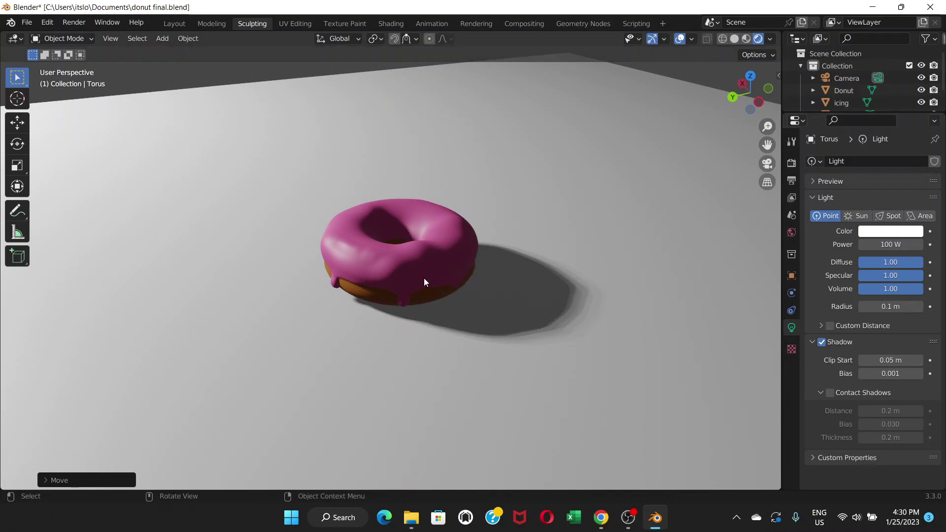
Step: Select the icing and raise its material Subsurface to about 0.101
middle_click_drag(424, 286, 457, 270)
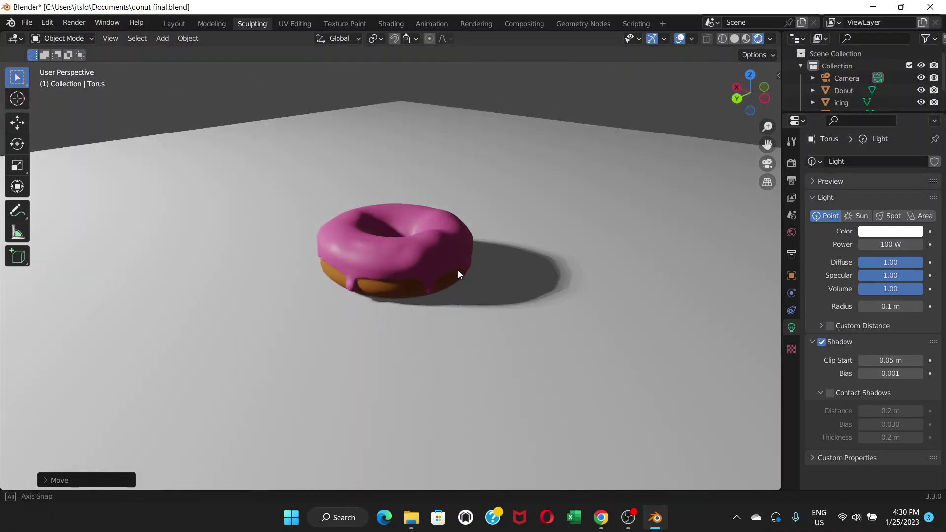
left_click(383, 252)
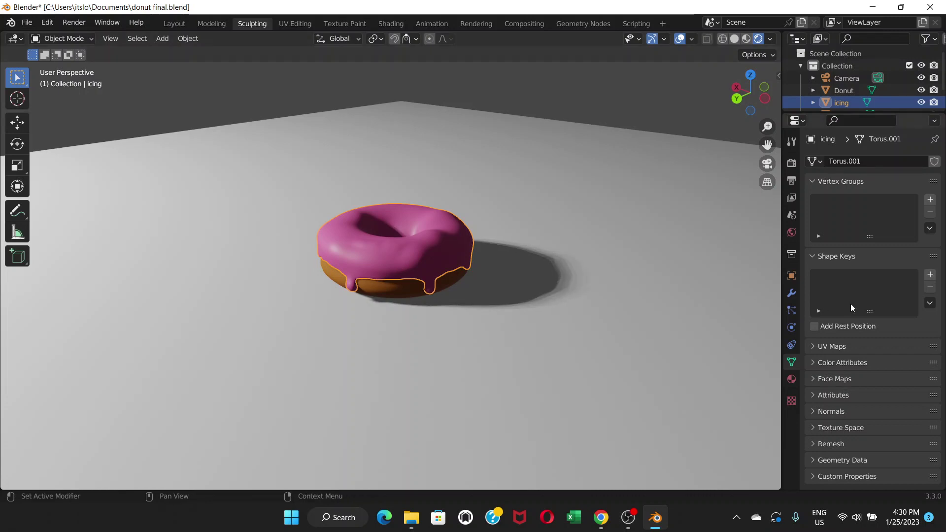
left_click(792, 381)
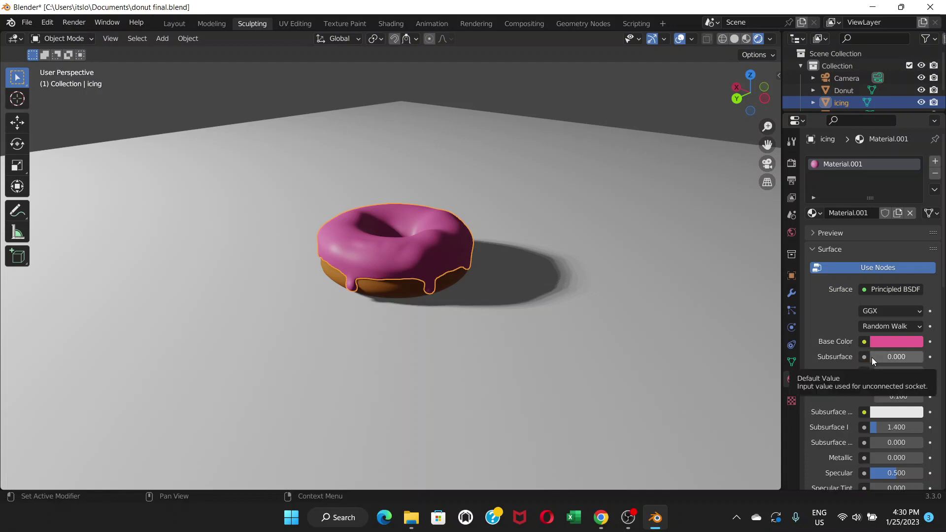
left_click_drag(896, 357, 673, 280)
scroll(451, 262, "up", 4)
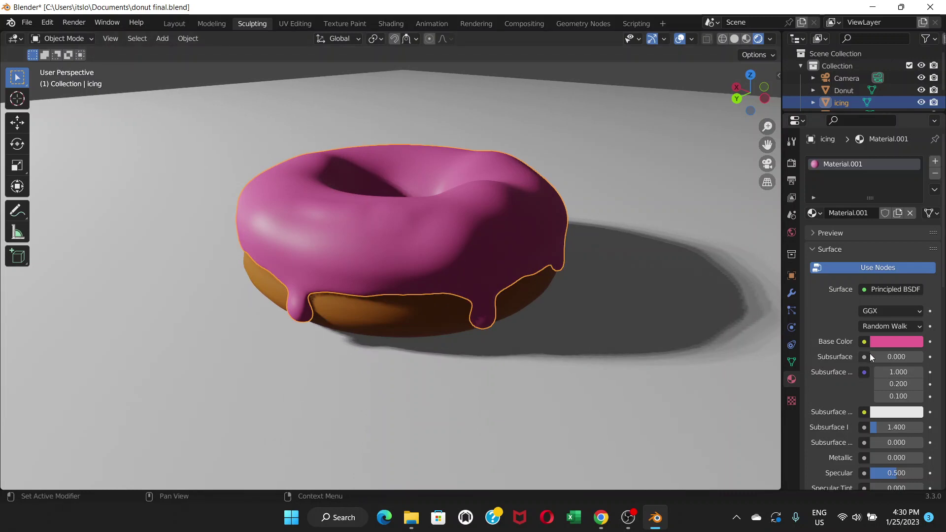
left_click(868, 356)
key("Escape")
left_click_drag(896, 356, 902, 357)
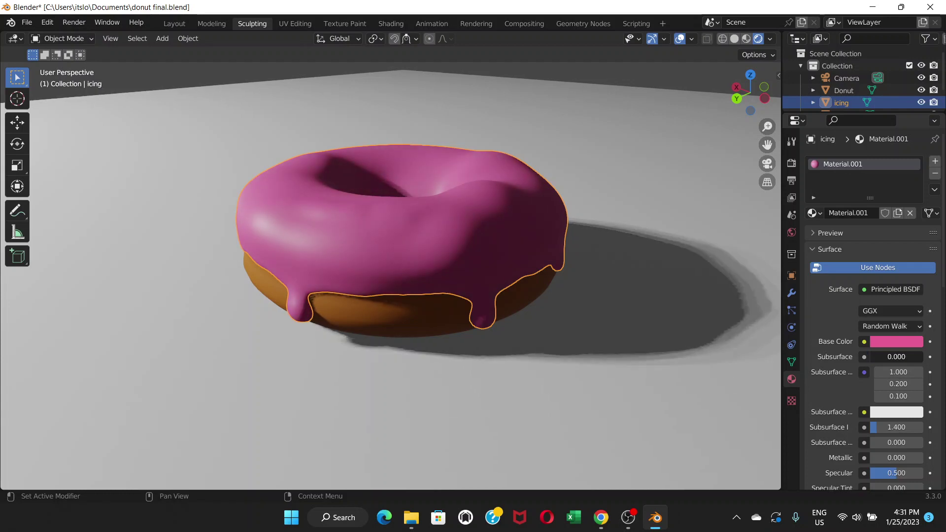
left_click_drag(896, 357, 898, 357)
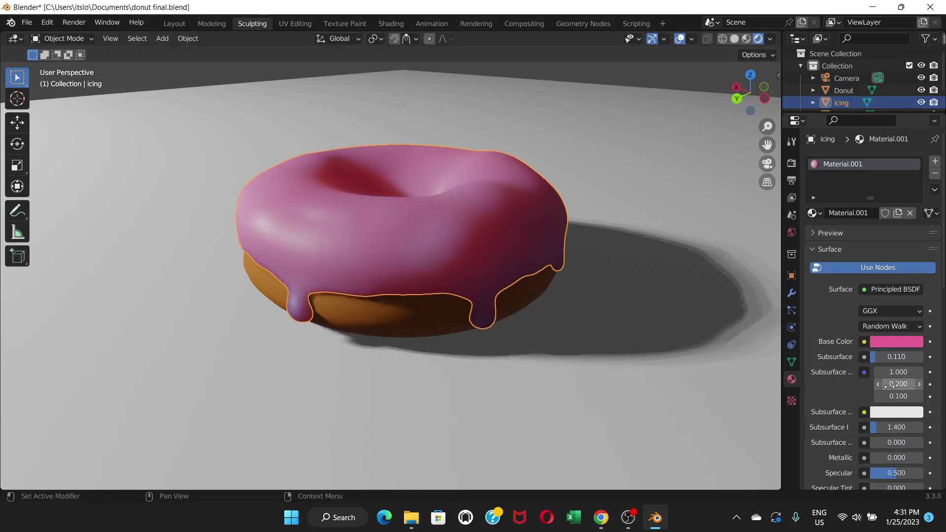
left_click_drag(875, 362, 762, 358)
scroll(909, 388, "down", 1)
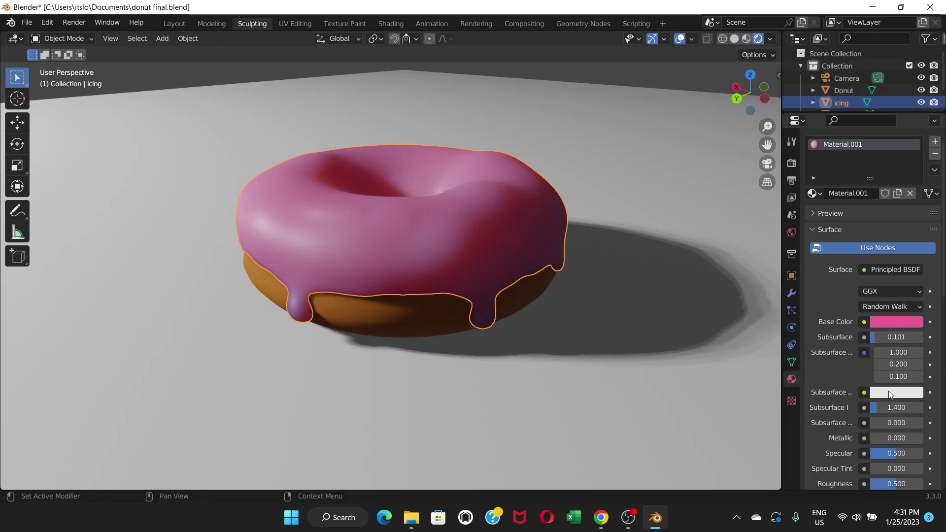
Step: Set the icing's Subsurface Color to a deep crimson, then reselect the icing
left_click(891, 394)
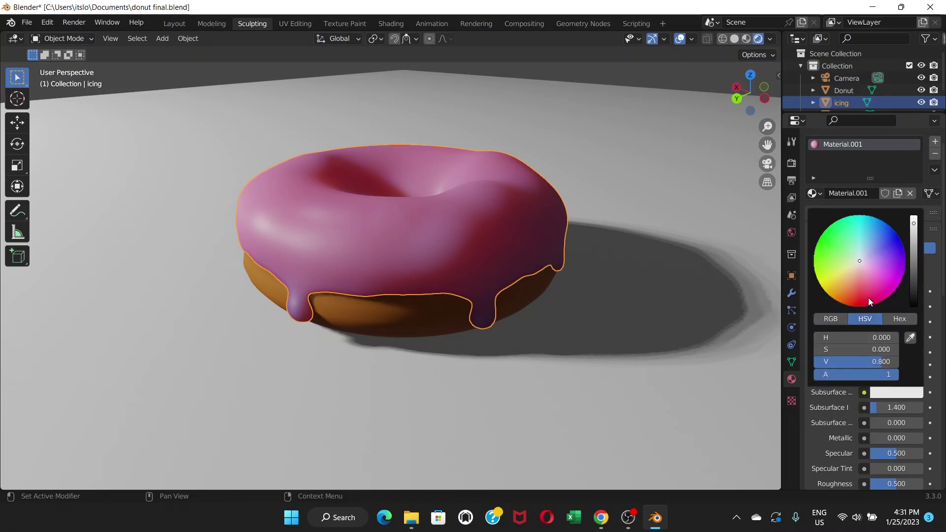
left_click(876, 284)
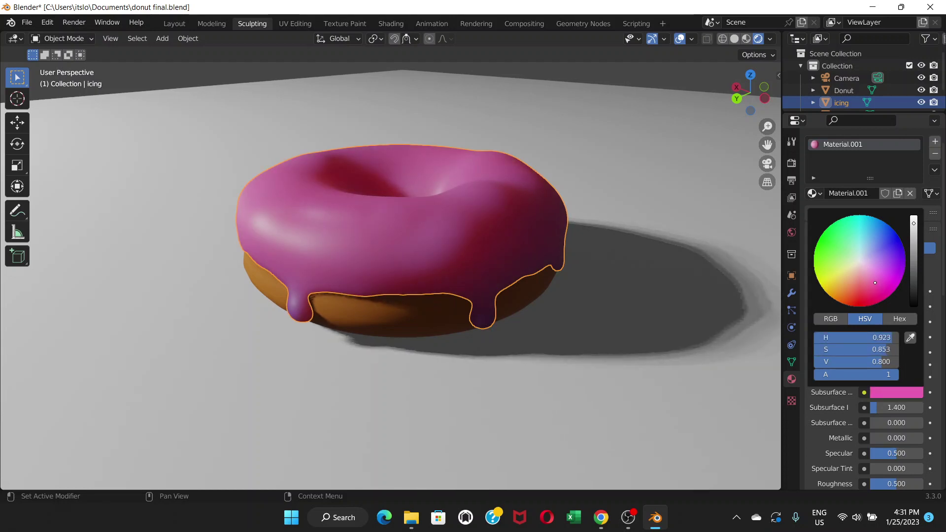
left_click(869, 280)
left_click_drag(870, 280, 839, 268)
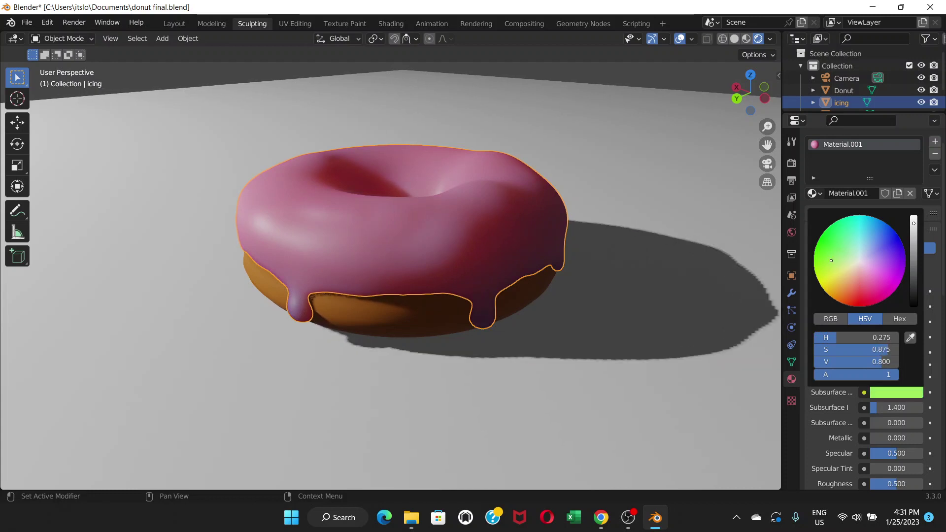
left_click(854, 295)
mouse_move(854, 296)
left_mouse_down()
mouse_move(888, 284)
mouse_move(889, 273)
mouse_move(868, 294)
left_mouse_up()
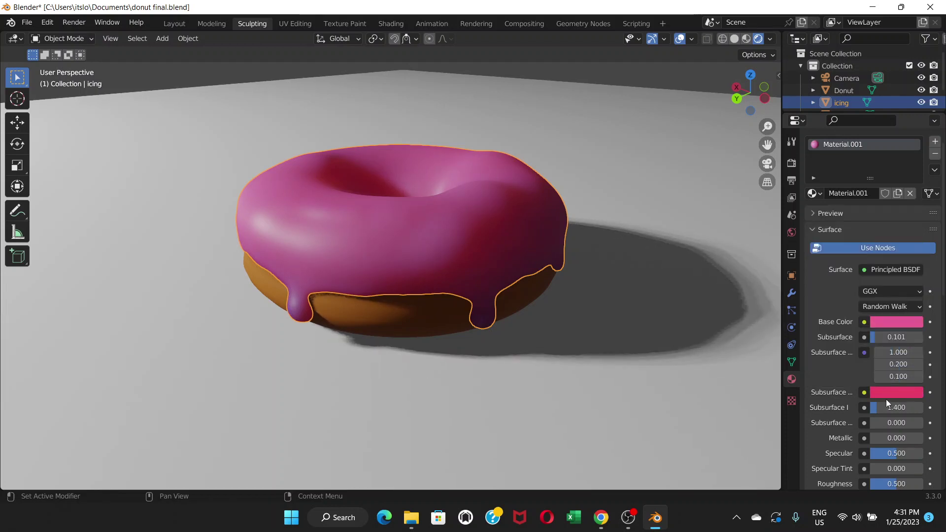
left_click(889, 393)
left_click(867, 296)
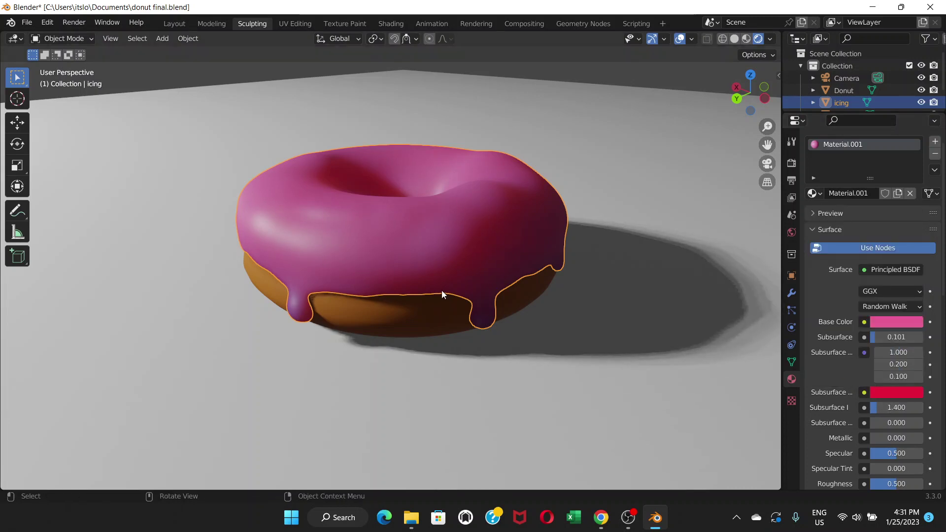
middle_click_drag(442, 290, 574, 331)
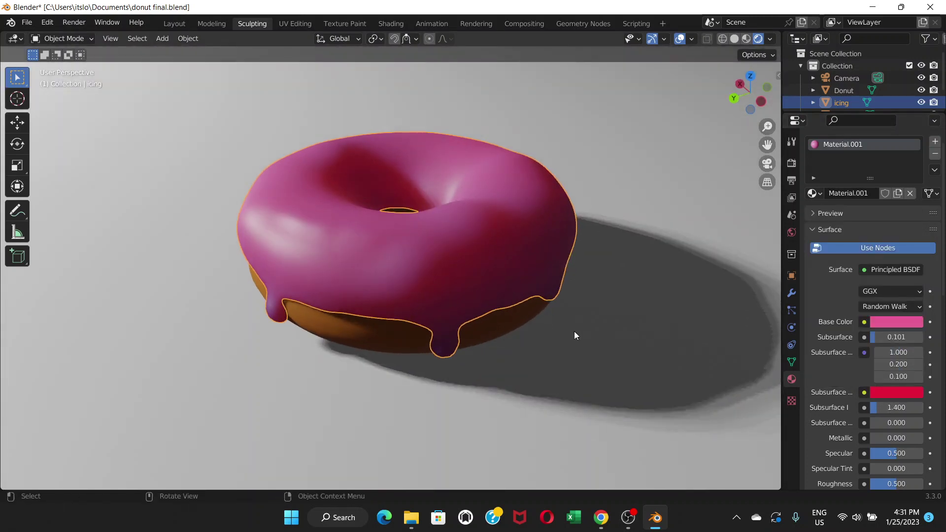
left_click(359, 393)
middle_click_drag(360, 393, 419, 283)
left_click(419, 266)
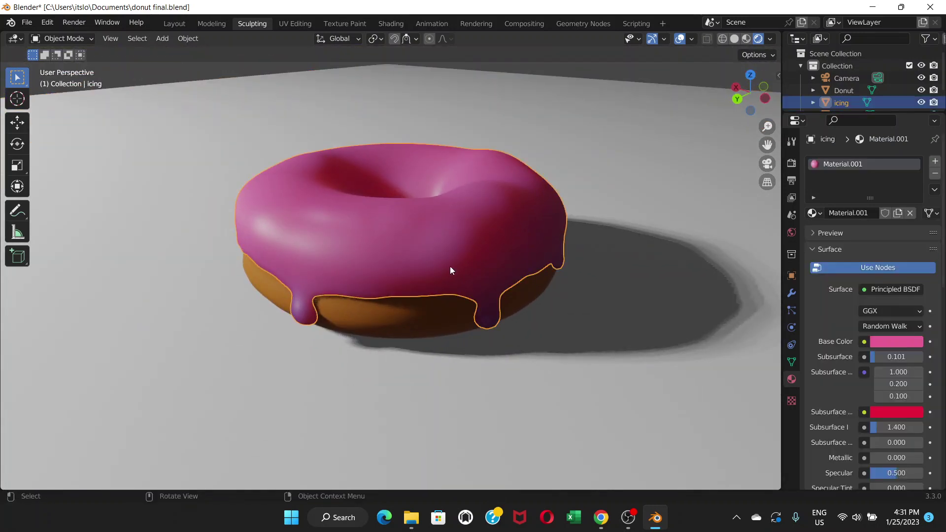
Step: Lower the icing's Roughness from 0.500 to about 0.115 and inspect the highlights
scroll(847, 350, "down", 4)
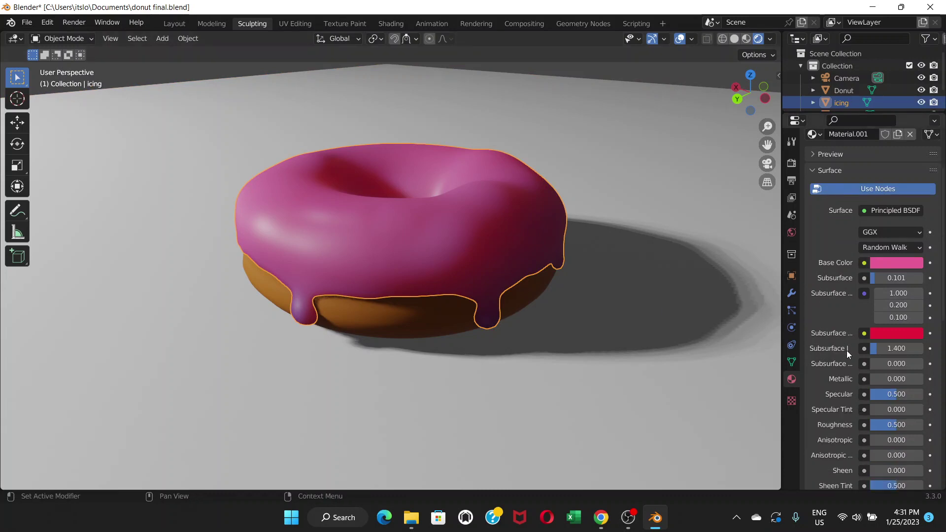
scroll(847, 351, "down", 7)
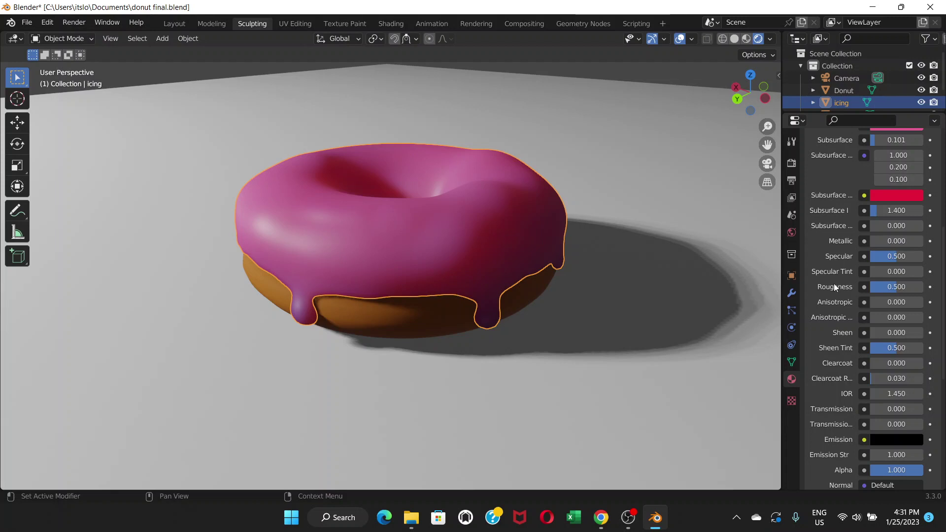
left_click_drag(901, 288, 873, 287)
middle_click_drag(527, 260, 552, 295)
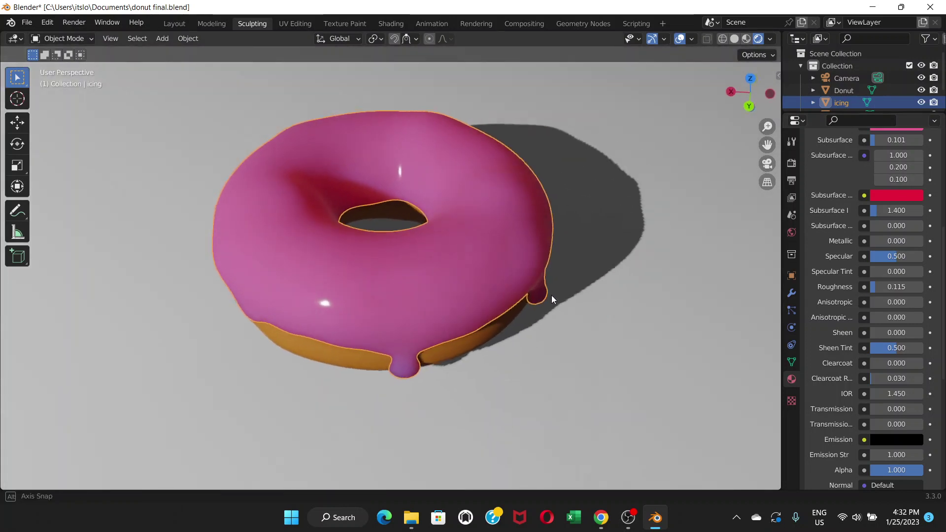
left_click(610, 310)
middle_click_drag(421, 268, 200, 260)
mouse_move(355, 256)
middle_mouse_down()
mouse_move(270, 285)
mouse_move(329, 291)
mouse_move(335, 331)
mouse_move(320, 263)
mouse_move(398, 280)
mouse_move(362, 267)
mouse_move(366, 245)
mouse_move(359, 264)
mouse_move(374, 254)
middle_mouse_up()
scroll(383, 252, "down", 1)
middle_click_drag(401, 276, 422, 262)
Step: Reselect the icing and settle its Roughness at 0.280
left_click(423, 262)
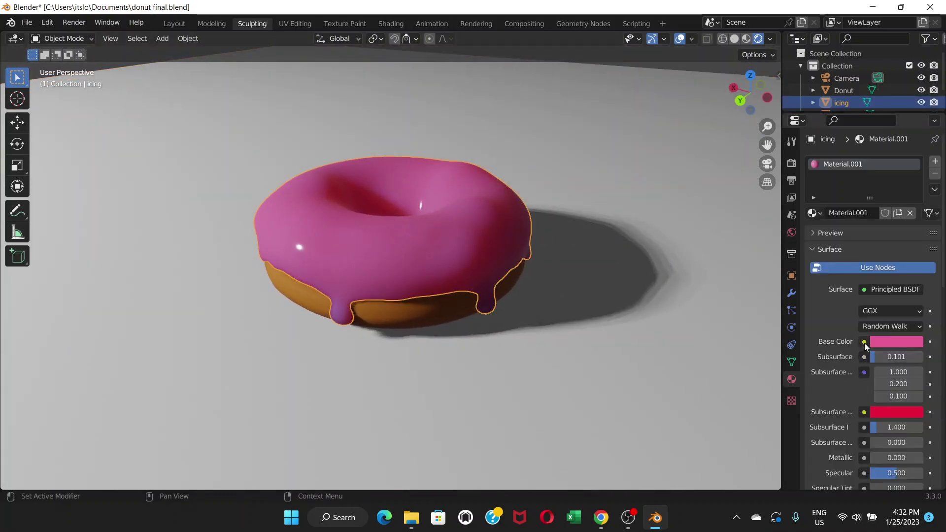
scroll(859, 329, "down", 3)
scroll(862, 339, "down", 2)
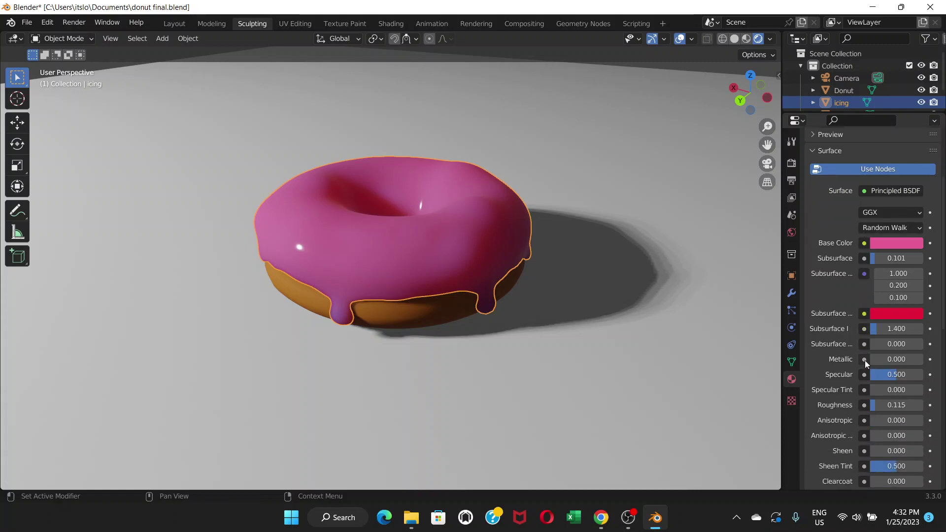
left_click_drag(872, 406, 906, 406)
left_click(523, 345)
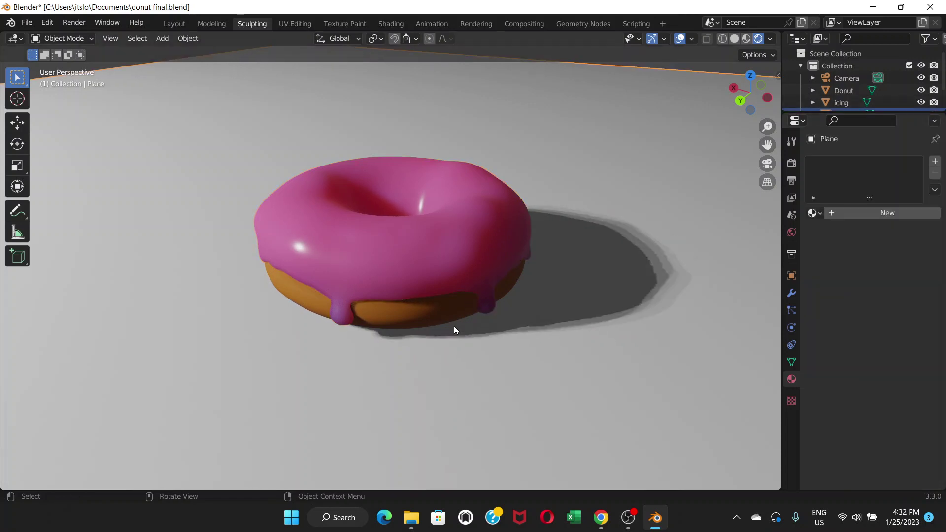
middle_click_drag(454, 326, 406, 281)
left_click(405, 281)
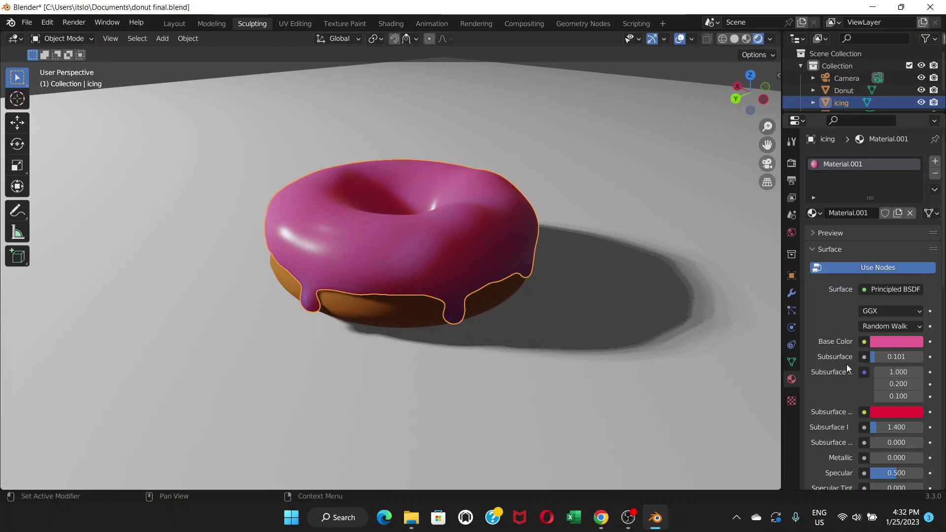
scroll(847, 364, "down", 4)
scroll(848, 362, "down", 6)
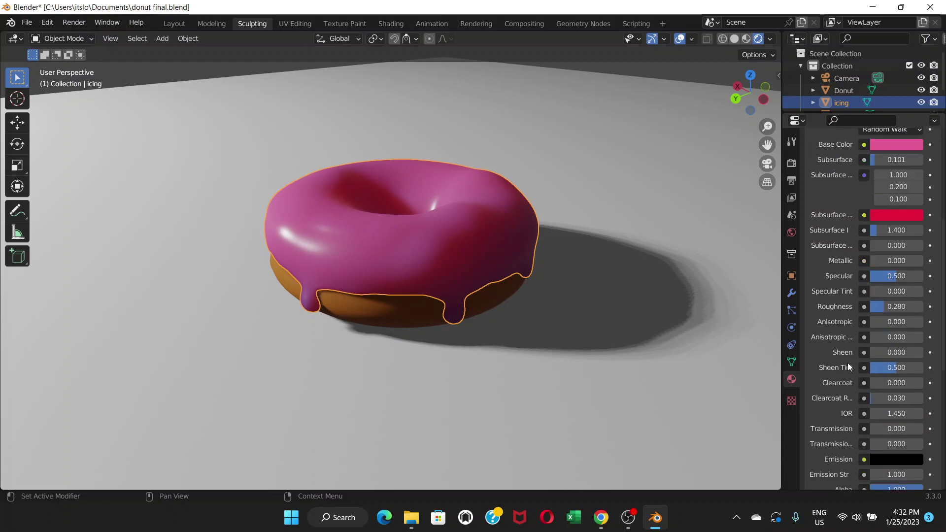
scroll(848, 363, "up", 6)
scroll(847, 361, "up", 4)
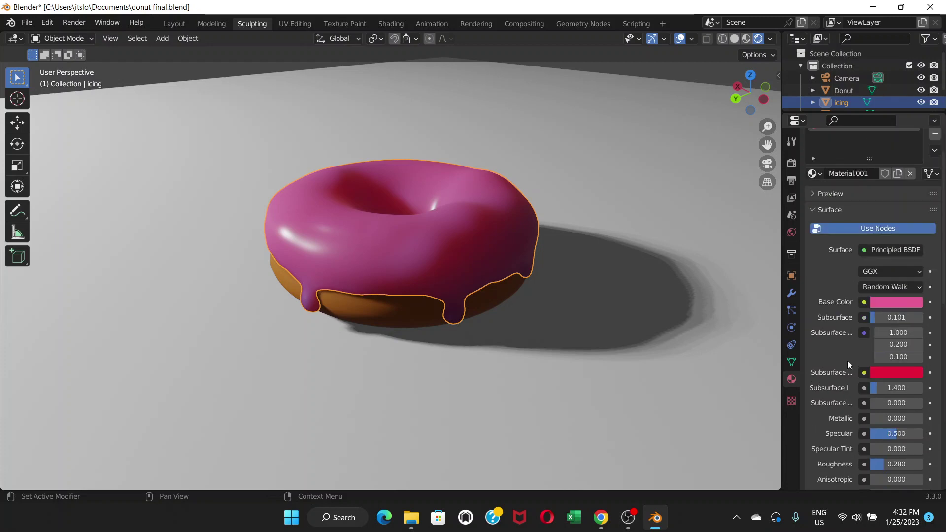
Step: Review the scene's Eevee render settings beside a lower view of the donut
left_click(792, 163)
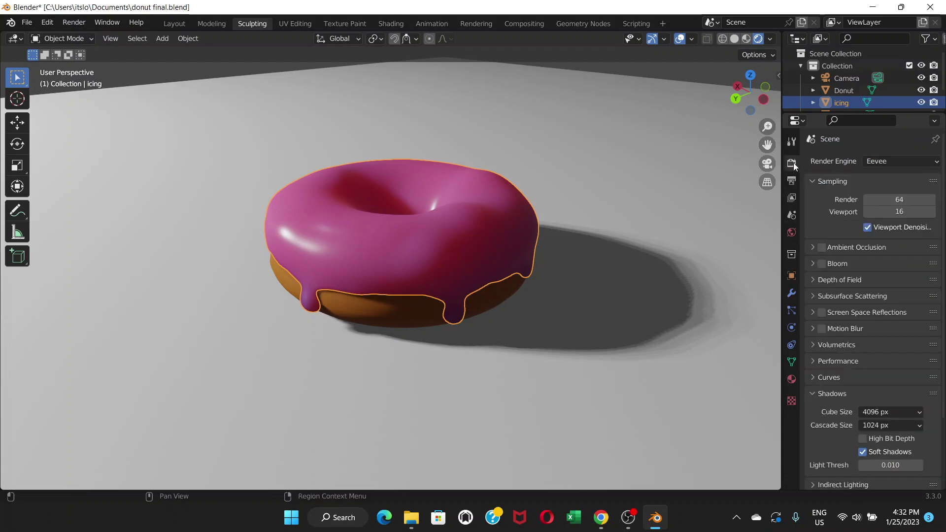
scroll(872, 346, "down", 4)
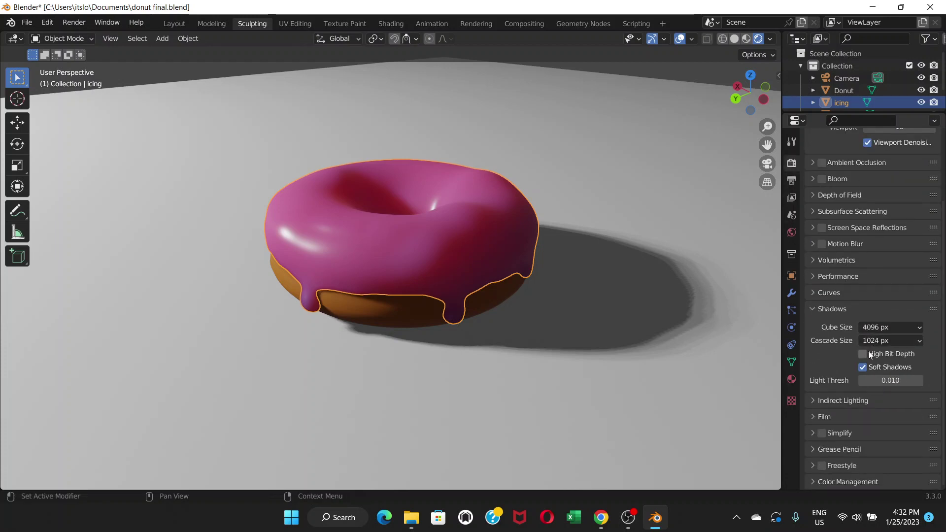
scroll(823, 315, "up", 3)
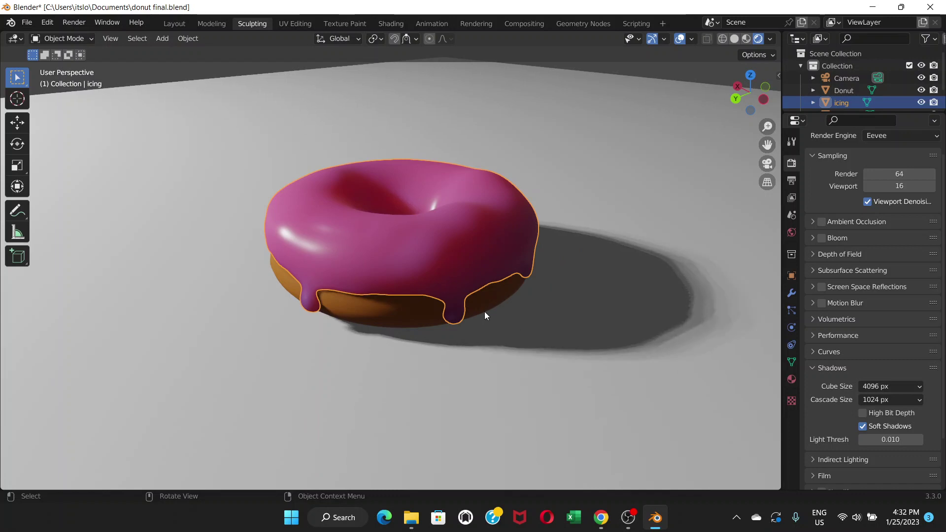
mouse_move(484, 311)
middle_mouse_down()
mouse_move(486, 294)
mouse_move(527, 284)
mouse_move(495, 299)
middle_mouse_up()
scroll(490, 300, "down", 4)
scroll(486, 300, "up", 4)
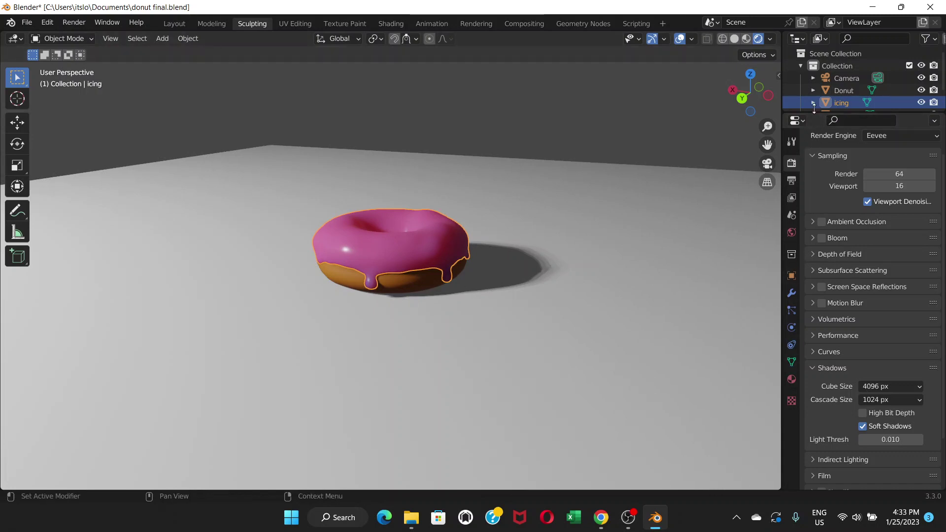
scroll(826, 86, "down", 2)
Step: Select the Torus light and set its Power to 50 W, then 150 W
left_click(835, 98)
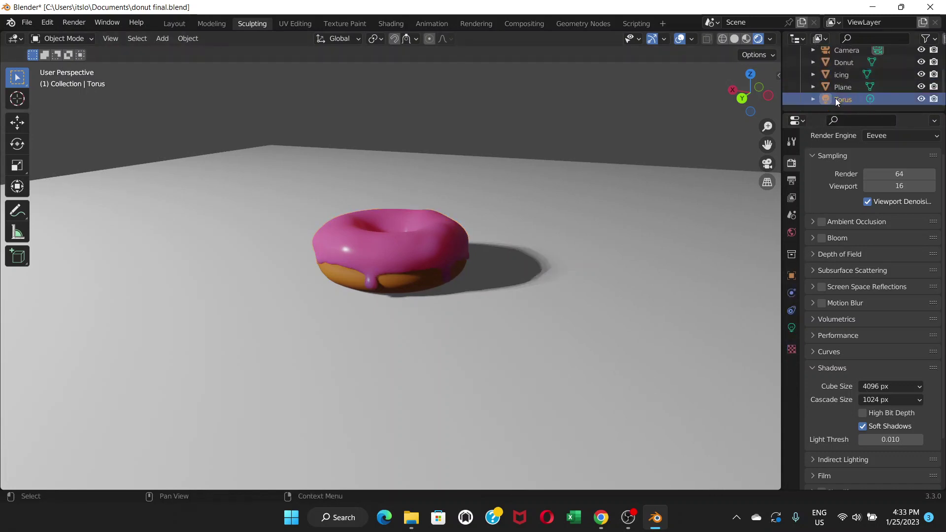
left_click(792, 329)
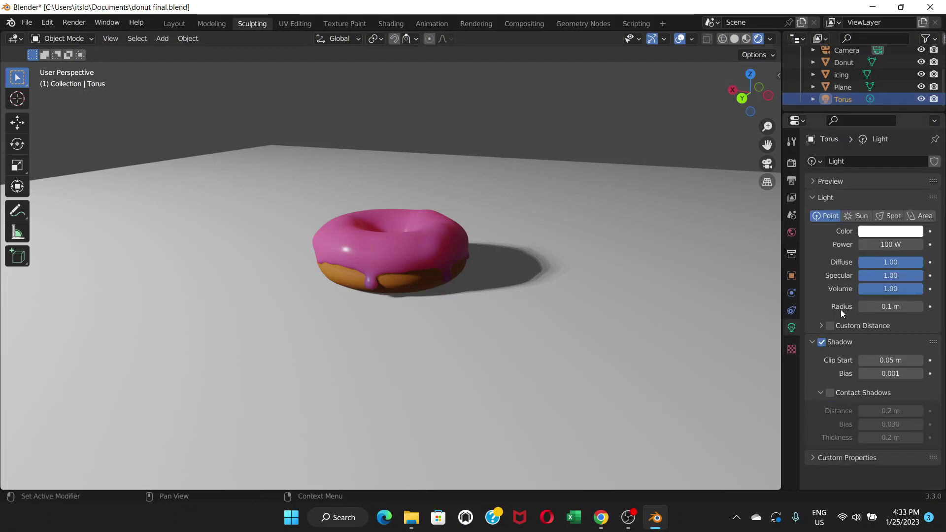
double_click(887, 244)
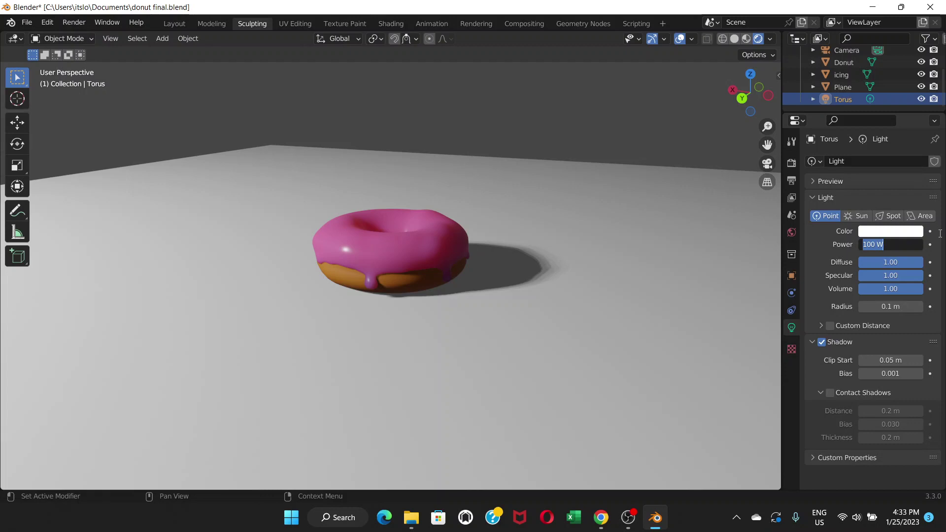
key("Return")
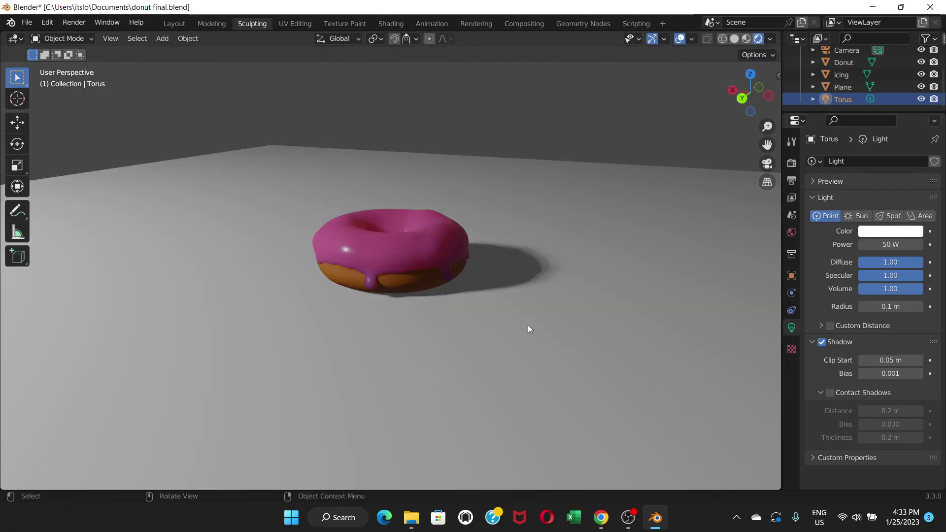
scroll(418, 272, "up", 1)
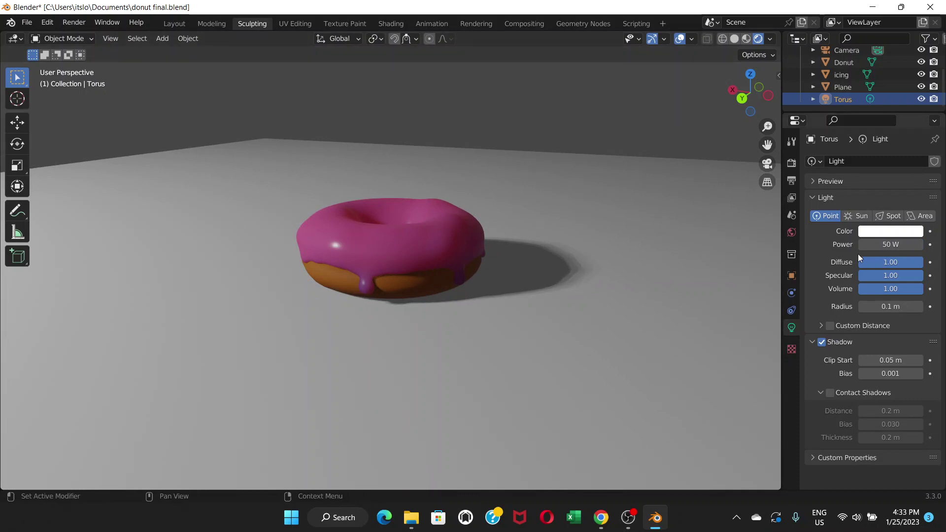
double_click(906, 245)
type("150")
key("Return")
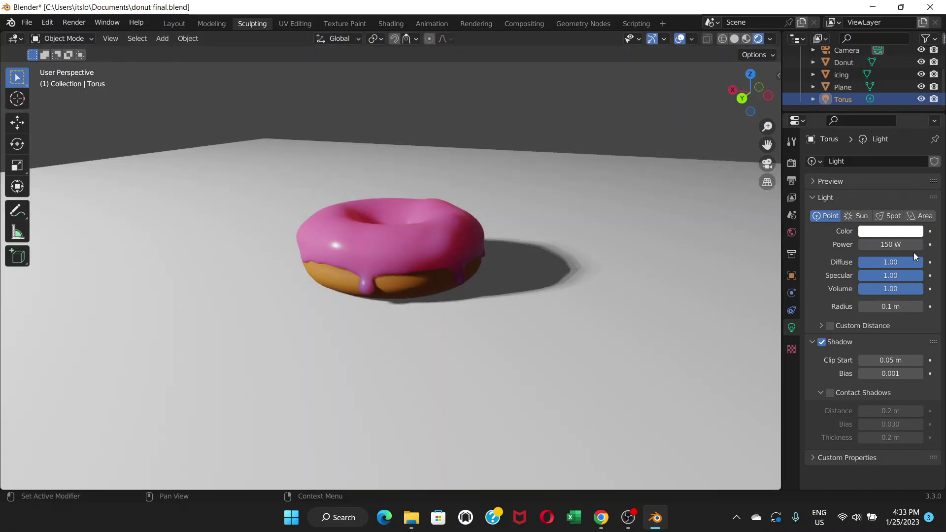
middle_click_drag(383, 312, 407, 301)
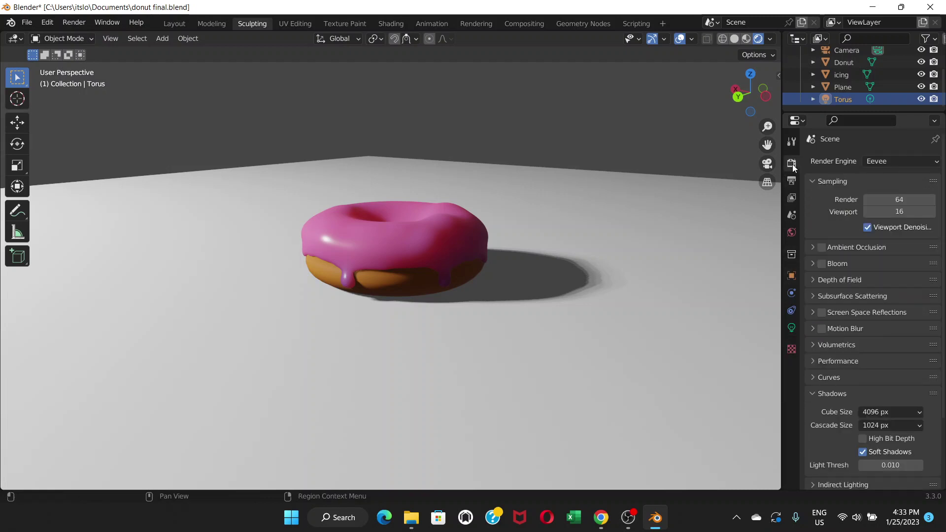
Step: Enable Ambient Occlusion, toggling it off and on to compare the shading
left_click(821, 248)
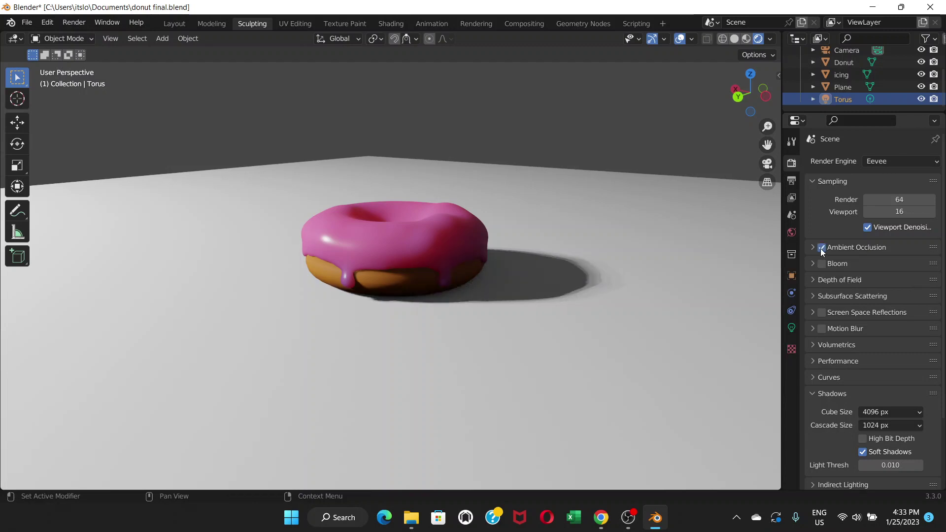
scroll(433, 295, "up", 1)
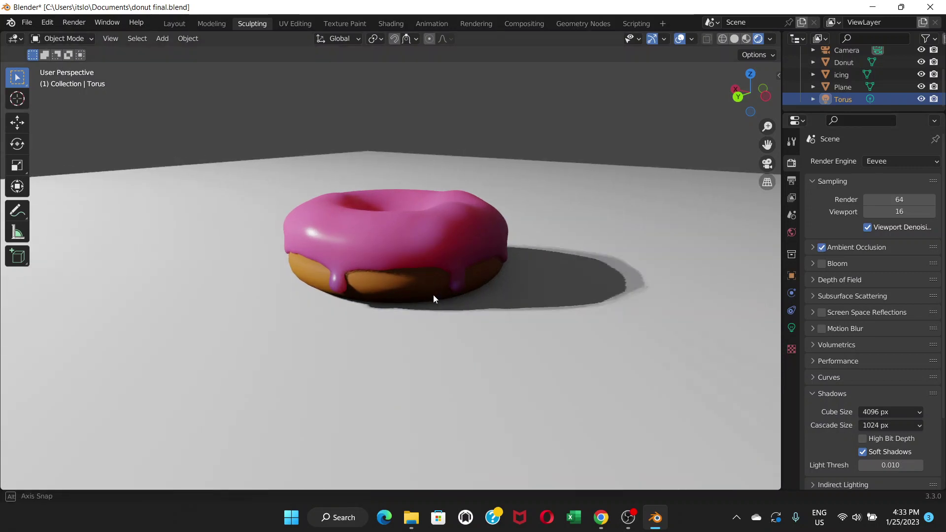
middle_click_drag(433, 295, 434, 278)
scroll(455, 297, "up", 4)
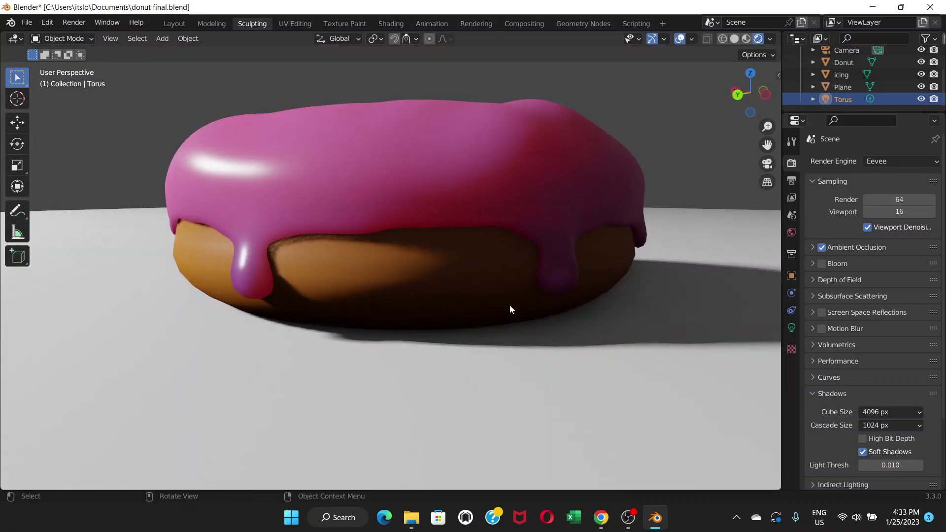
scroll(462, 297, "down", 3)
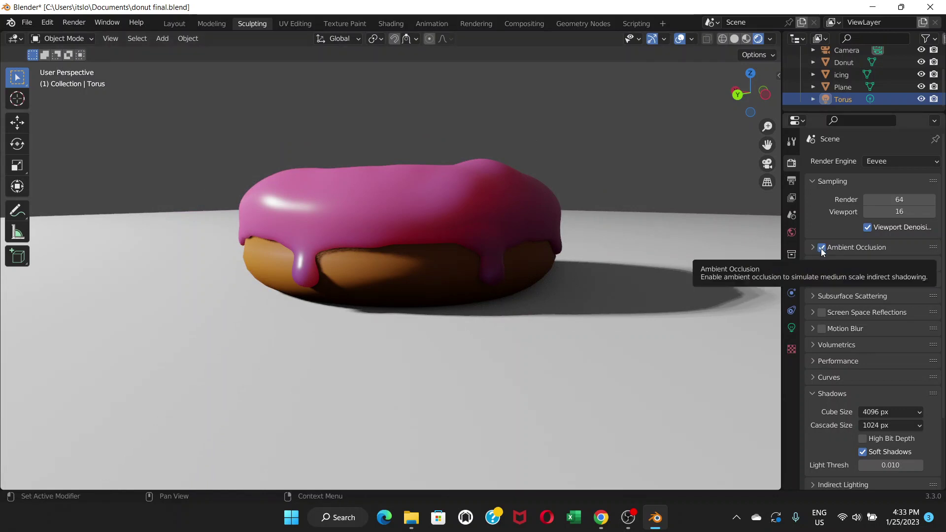
left_click(822, 248)
left_click(822, 248)
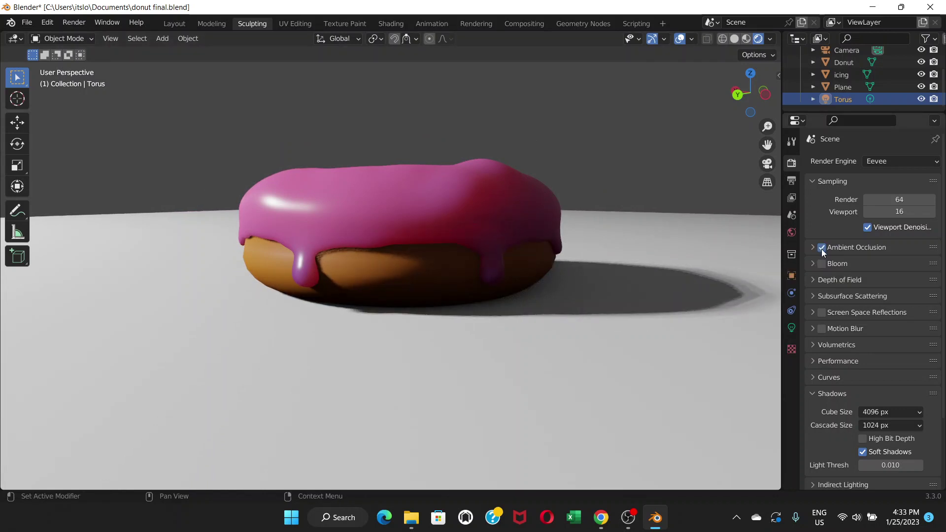
left_click(822, 248)
left_click(822, 248)
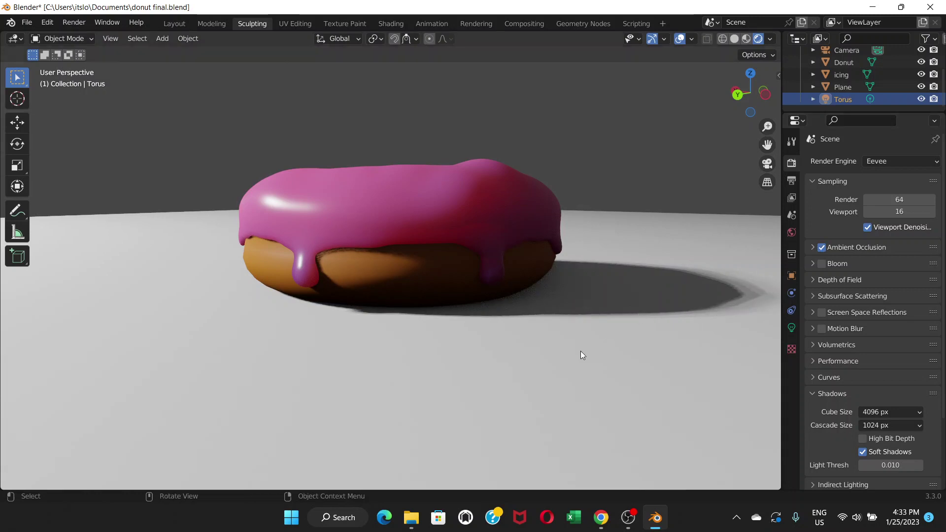
scroll(634, 302, "down", 4)
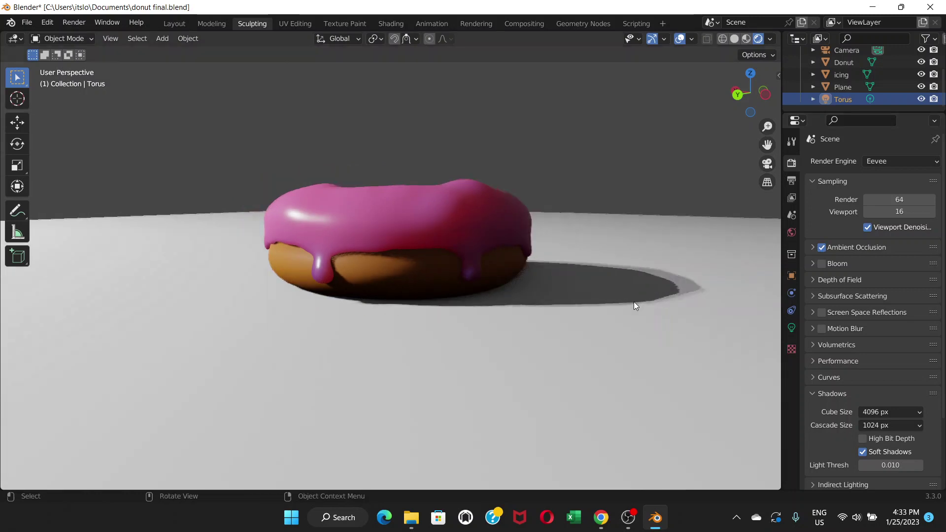
Step: Set the point light's Power to 50 W and then back to 150 W
left_click(792, 327)
left_click(887, 245)
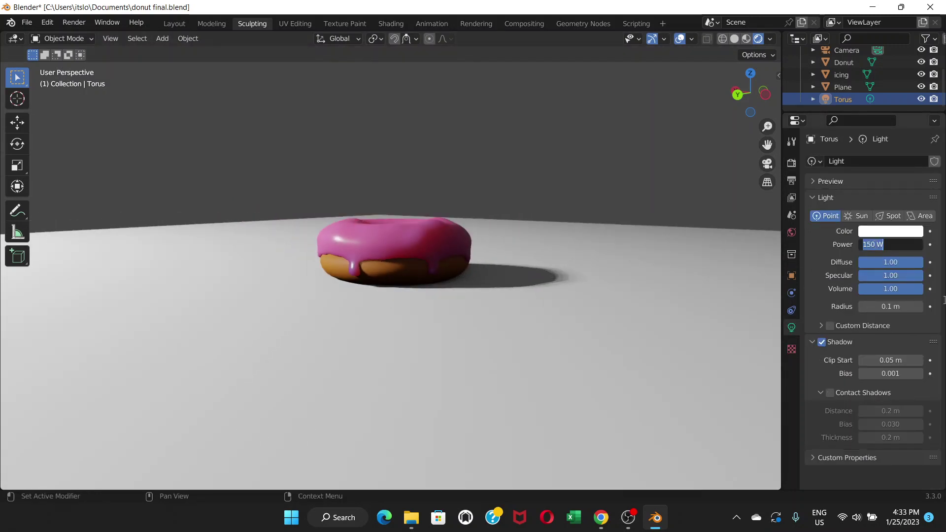
type("50")
key("Return")
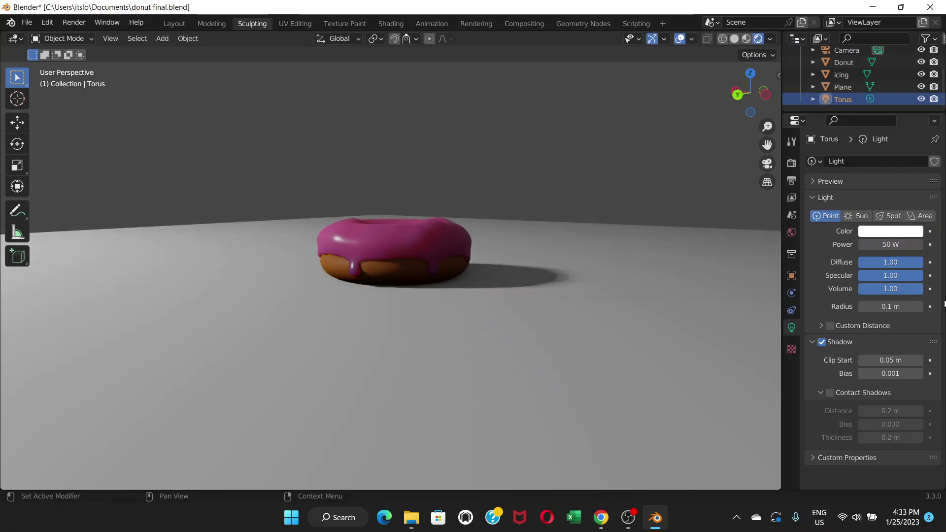
left_click(889, 244)
type("150")
key("Return")
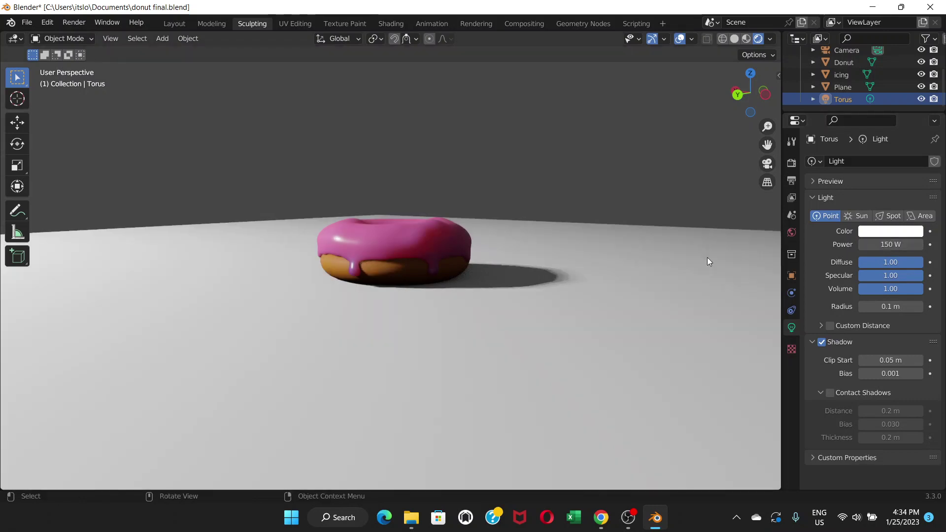
scroll(350, 282, "up", 5)
scroll(447, 288, "down", 3)
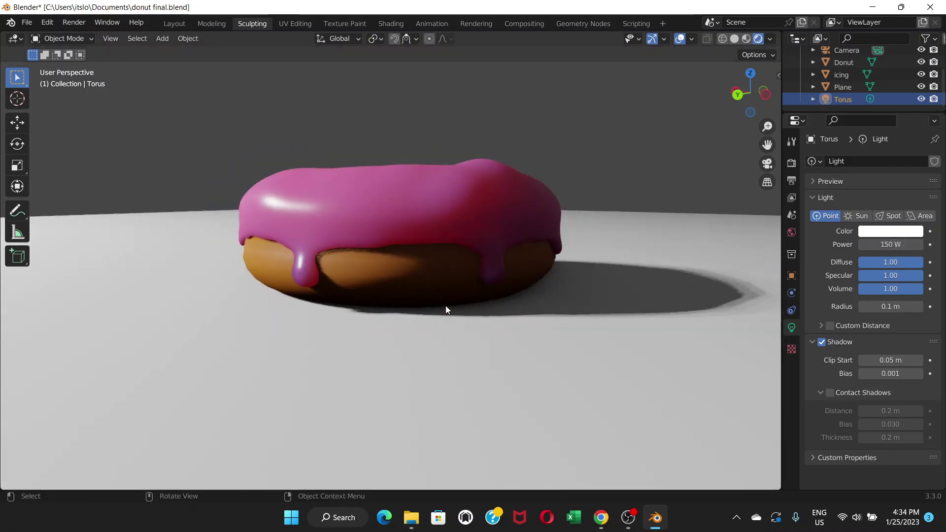
mouse_move(446, 306)
middle_mouse_down()
mouse_move(429, 334)
mouse_move(437, 299)
middle_mouse_up()
scroll(427, 306, "down", 6)
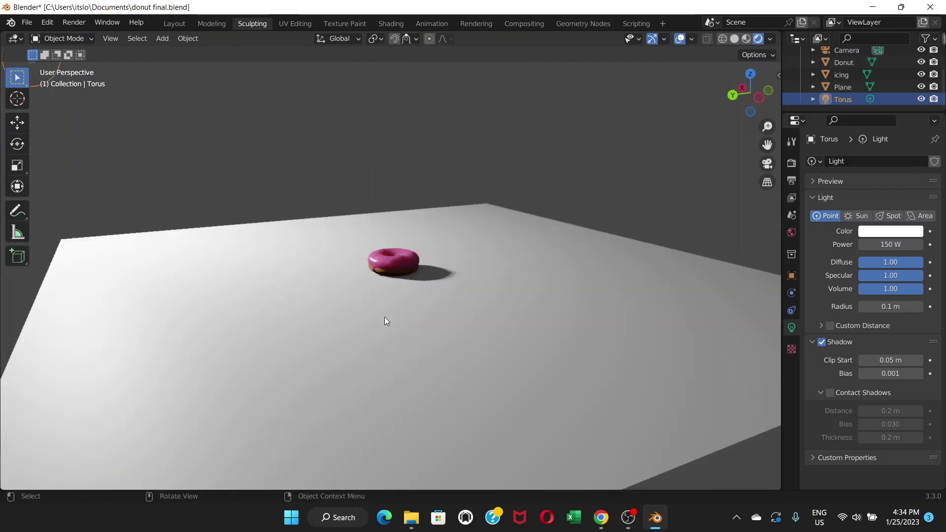
Step: Move the point light up and to the left of the donut
middle_click_drag(376, 306, 502, 345)
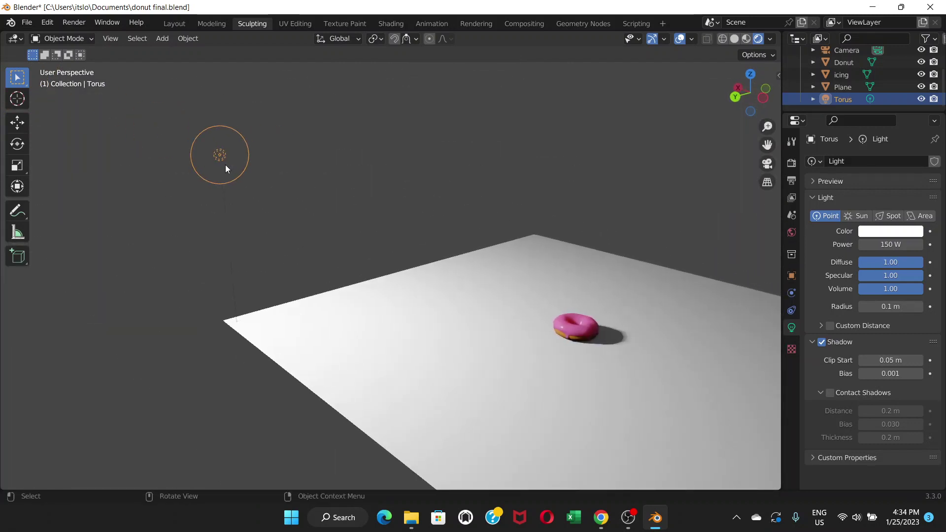
key("g")
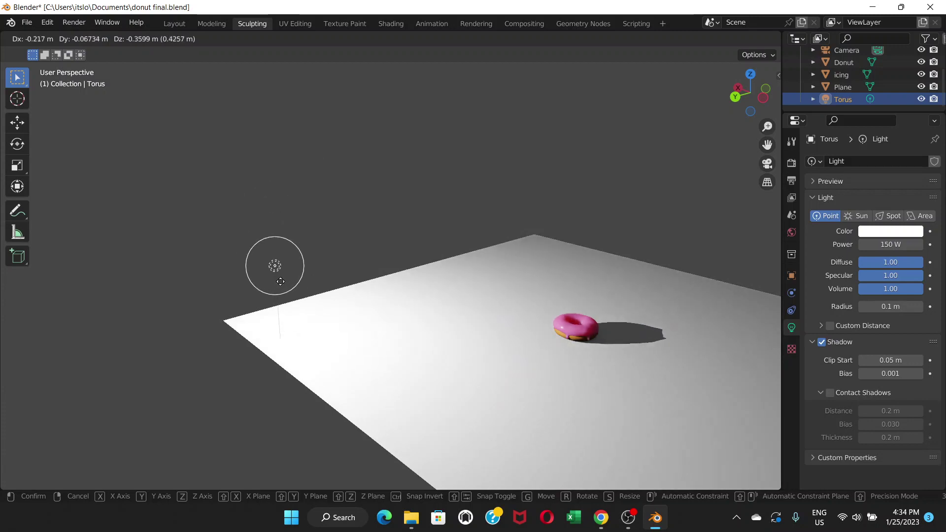
left_click(271, 205)
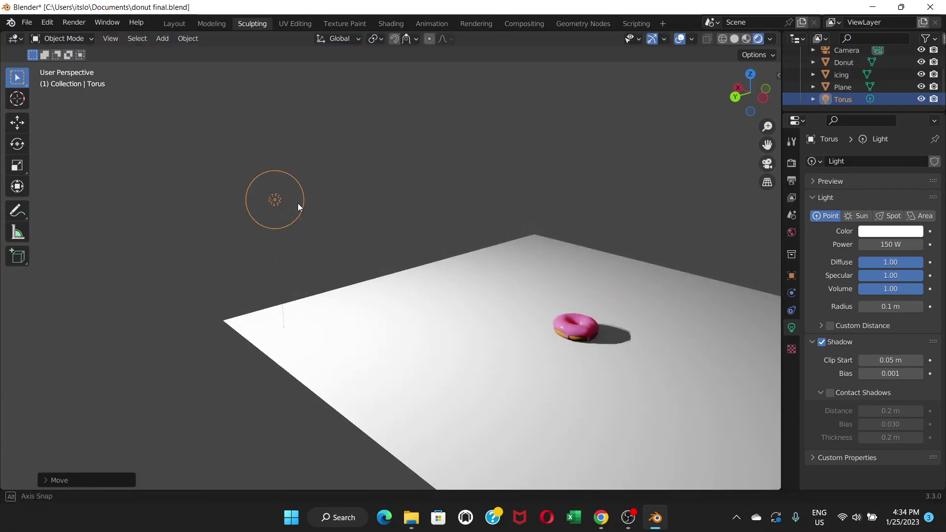
middle_click_drag(298, 203, 386, 197)
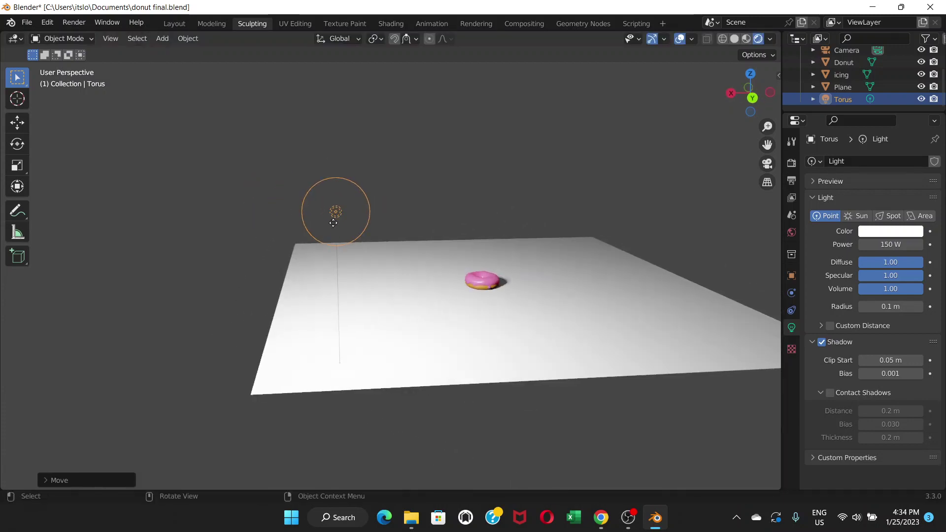
key("g")
left_click(258, 205)
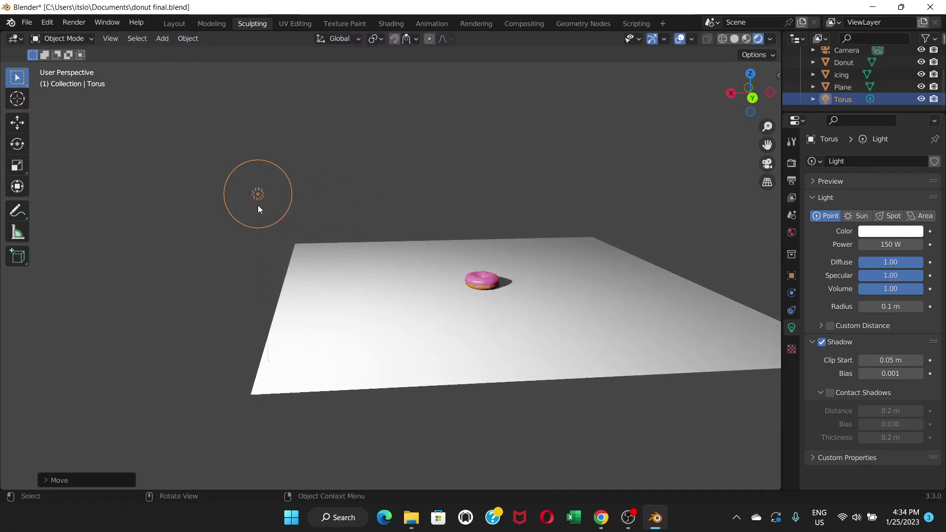
middle_click_drag(497, 317, 549, 274)
Step: Move the point light again, constrained along the Y axis
scroll(548, 280, "down", 5)
scroll(418, 258, "down", 4)
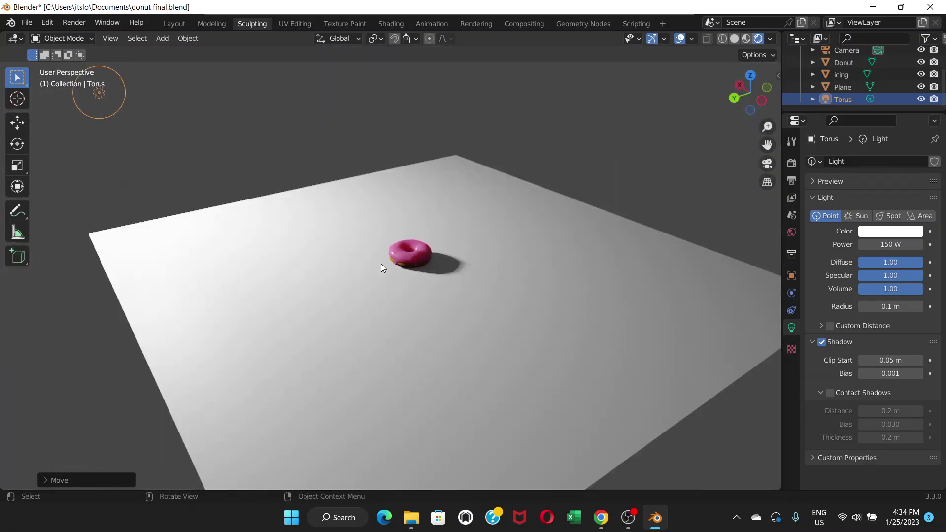
middle_click_drag(301, 259, 360, 272)
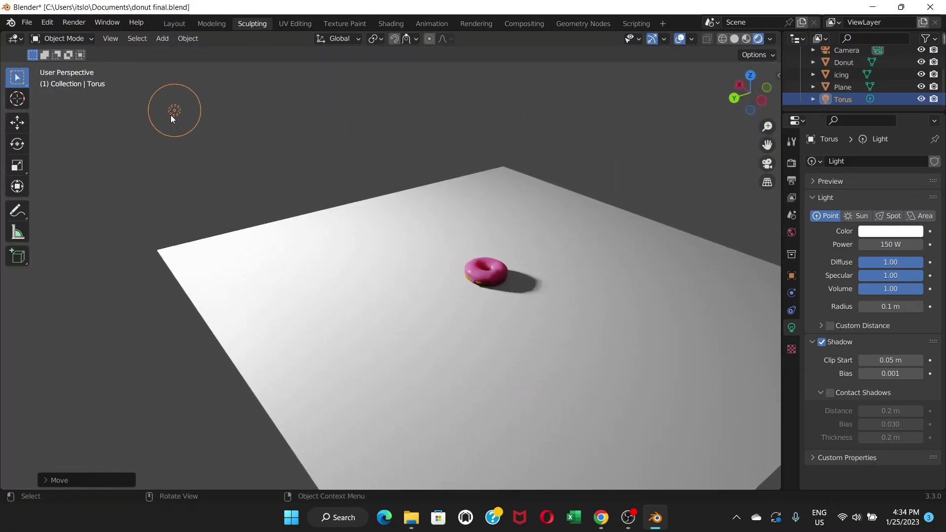
key("g")
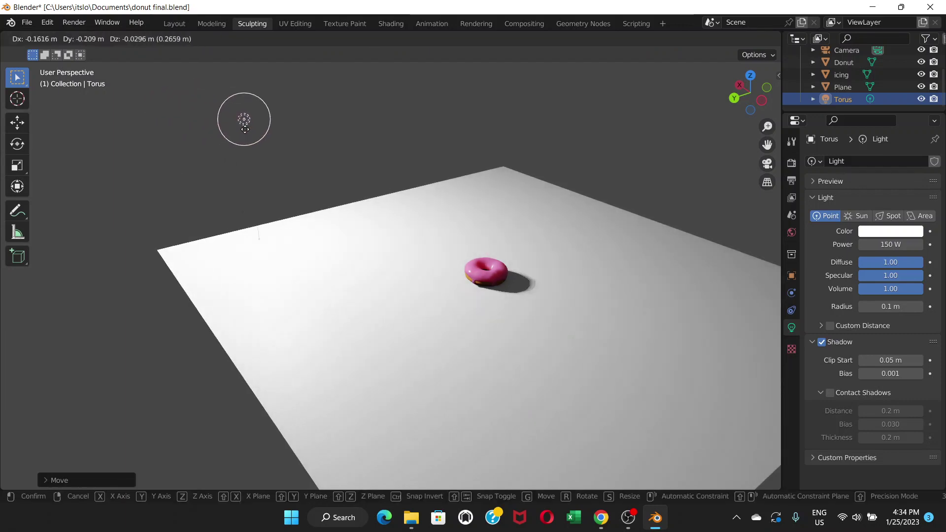
key("y")
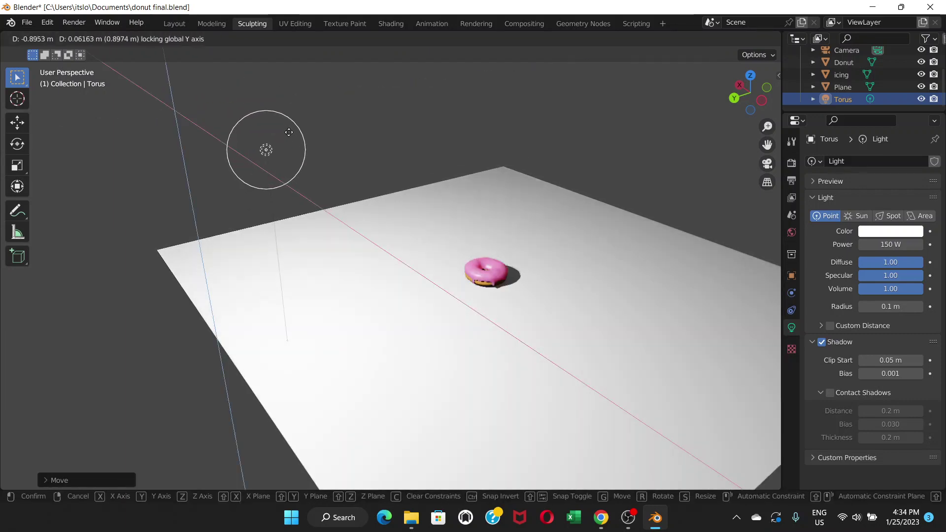
key("y")
key("y")
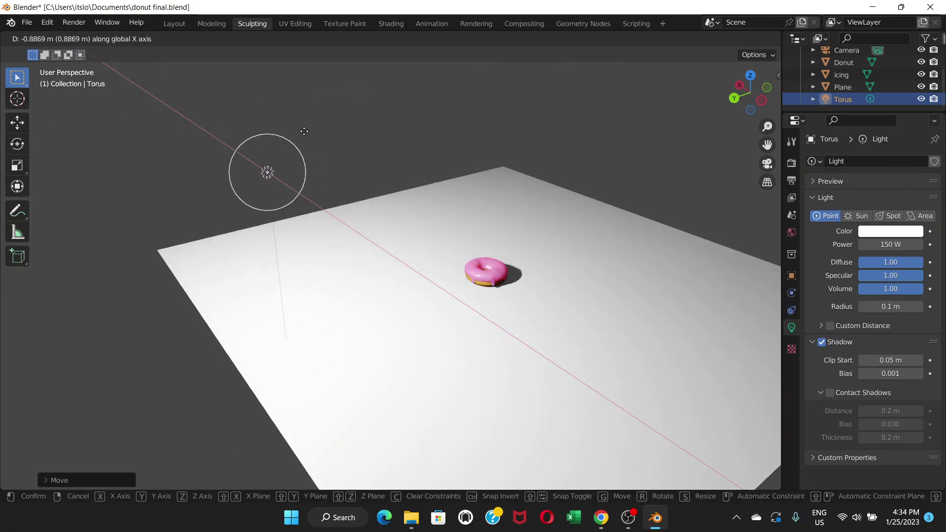
left_click(308, 127)
middle_click_drag(308, 127, 276, 202)
scroll(476, 291, "up", 3)
scroll(542, 301, "up", 3)
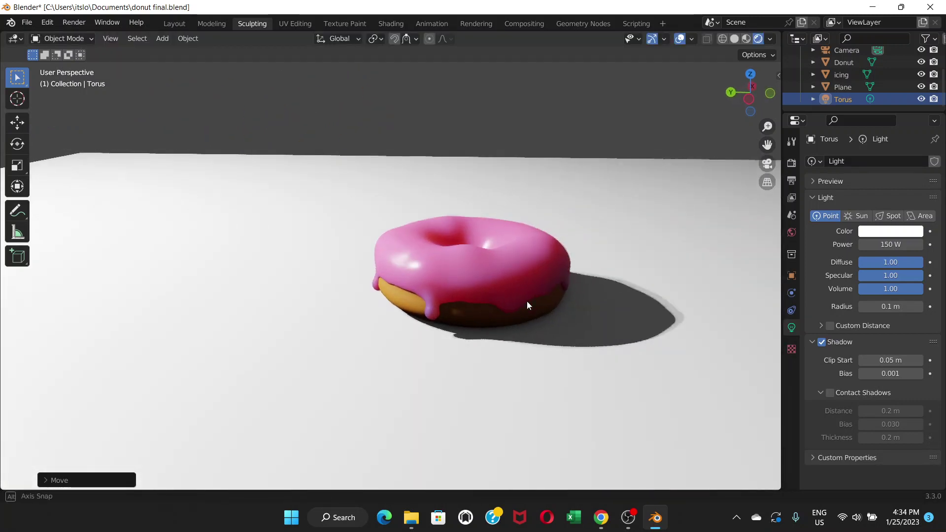
Step: Raise the point light higher above the floor and check the donut's new shadow
middle_click_drag(527, 301, 529, 298)
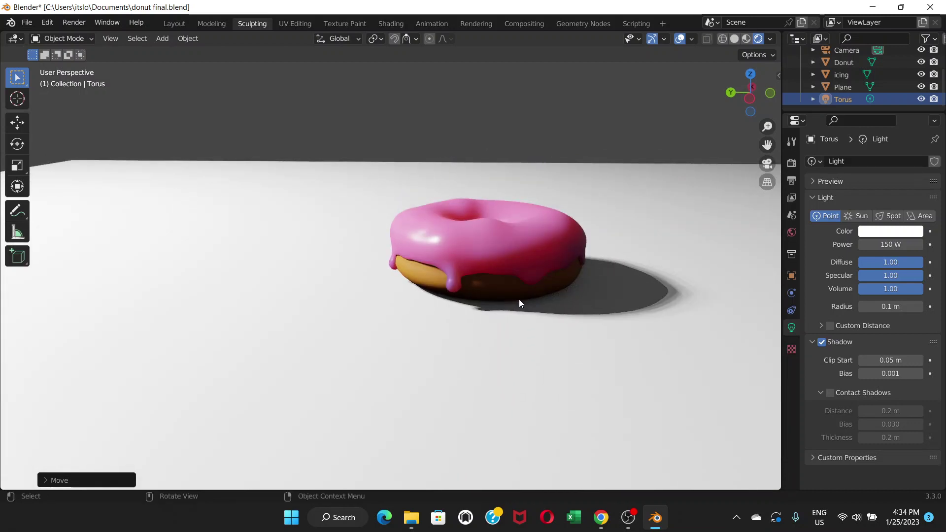
scroll(394, 300, "down", 3)
scroll(434, 288, "down", 1)
scroll(458, 281, "up", 1)
middle_click_drag(459, 277, 476, 274)
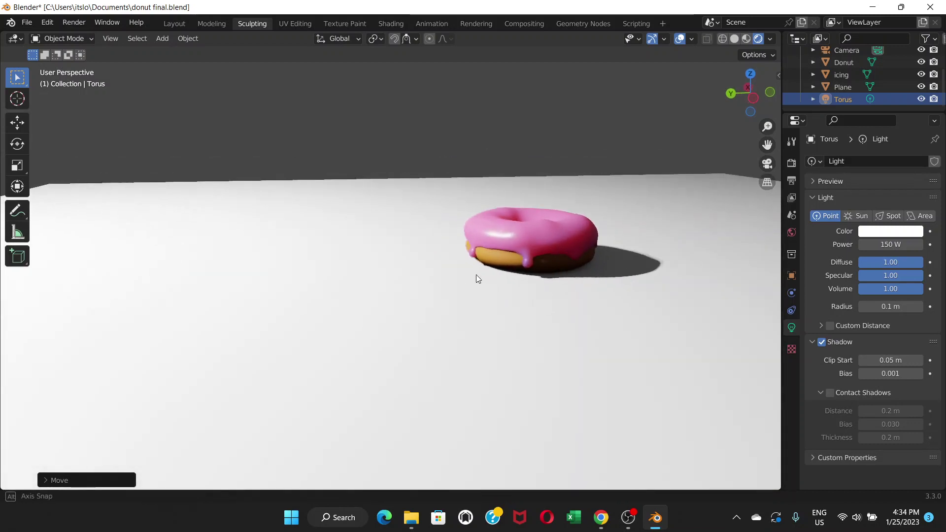
scroll(382, 274, "up", 1)
scroll(293, 281, "down", 7)
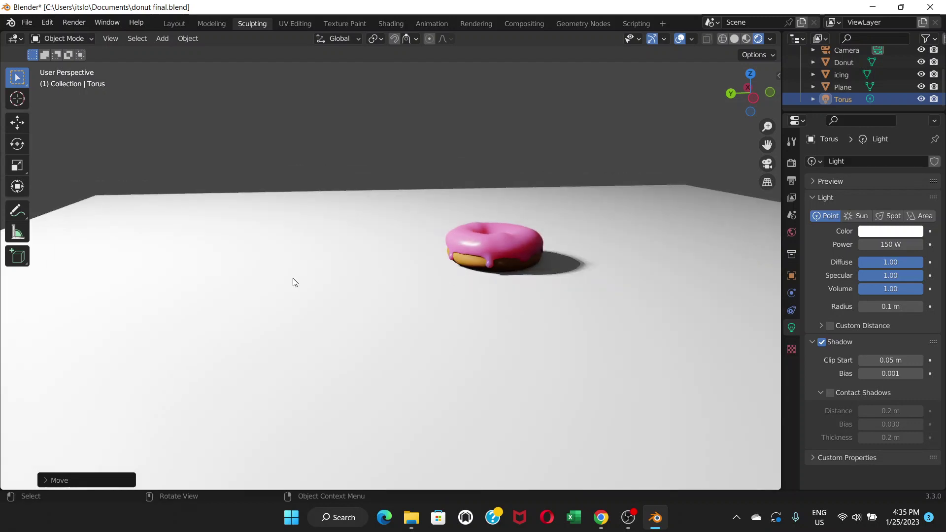
middle_click_drag(308, 213, 372, 228, "shift")
scroll(340, 187, "down", 3)
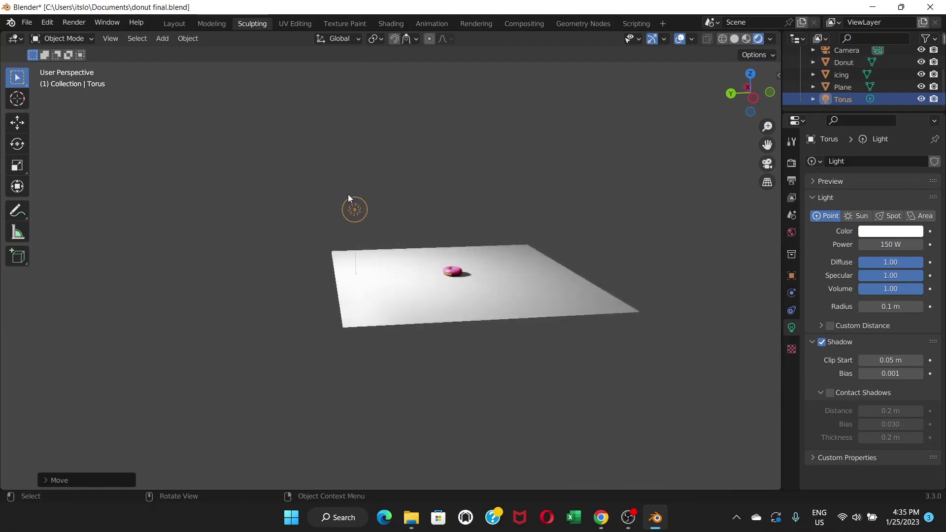
key("g")
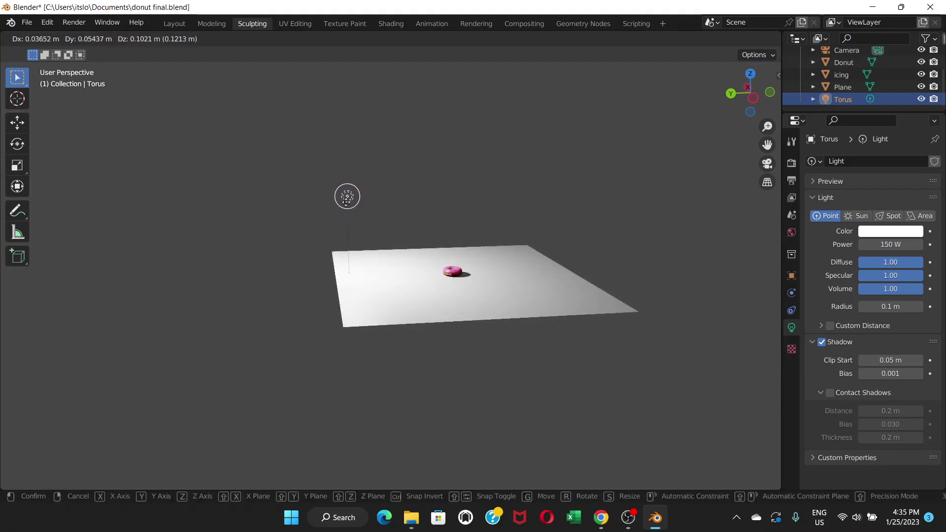
left_click(439, 271)
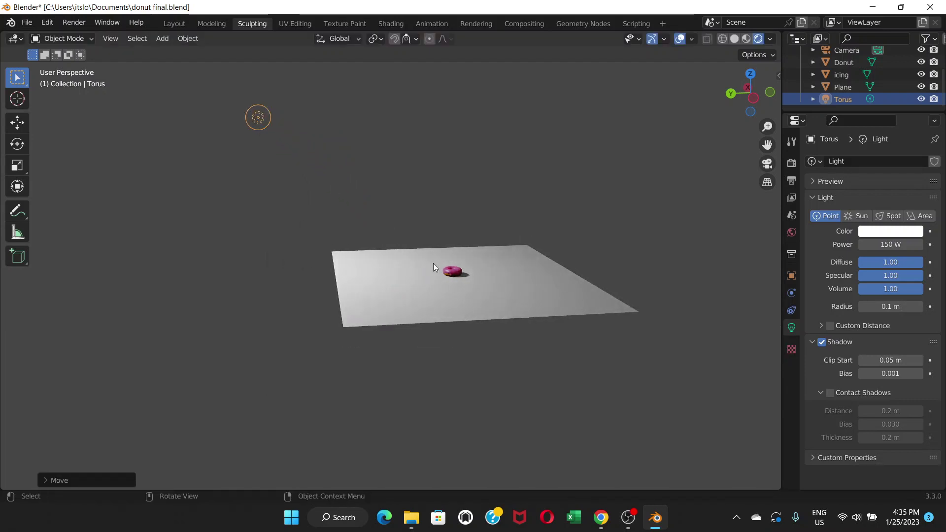
scroll(474, 282, "up", 5)
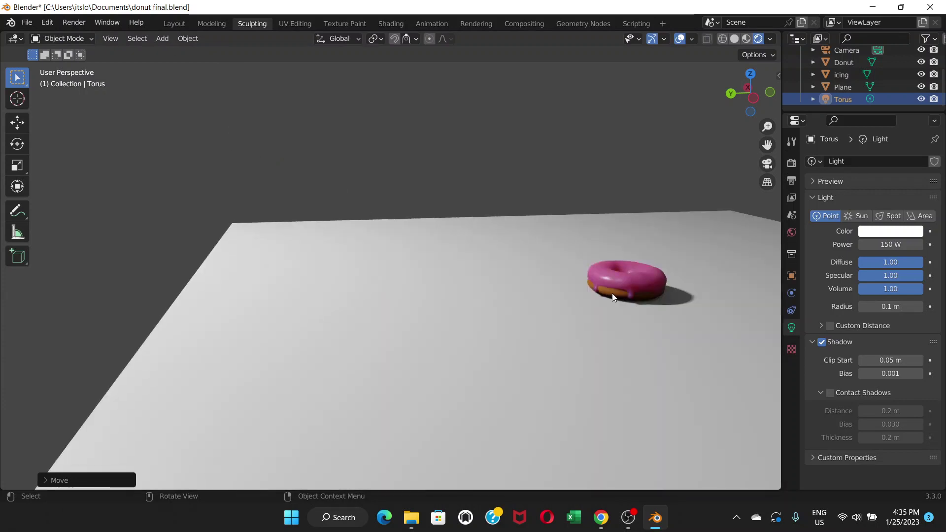
middle_click_drag(476, 279, 518, 293)
middle_click_drag(358, 339, 628, 306)
Step: Check the front view, return to a donut close-up, and show the Eevee render settings
key("KP_1")
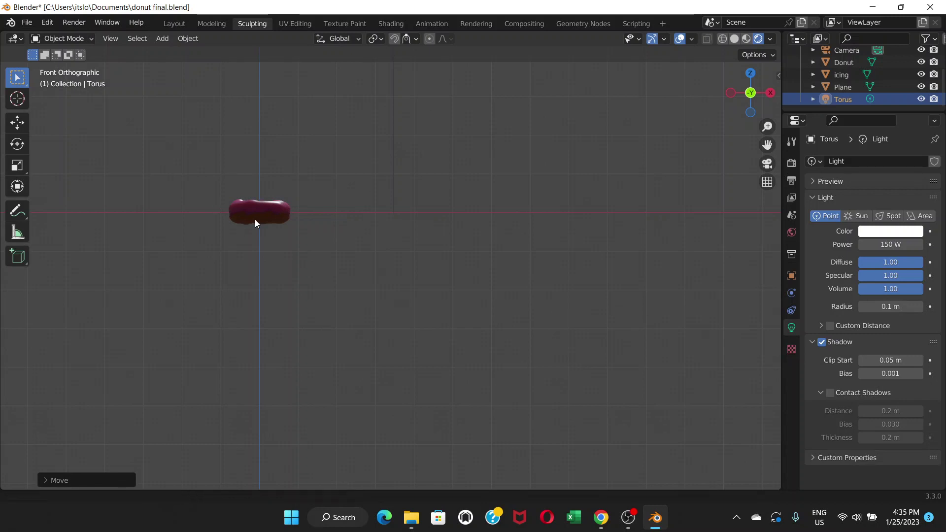
middle_click_drag(255, 219, 471, 249)
scroll(470, 251, "up", 3)
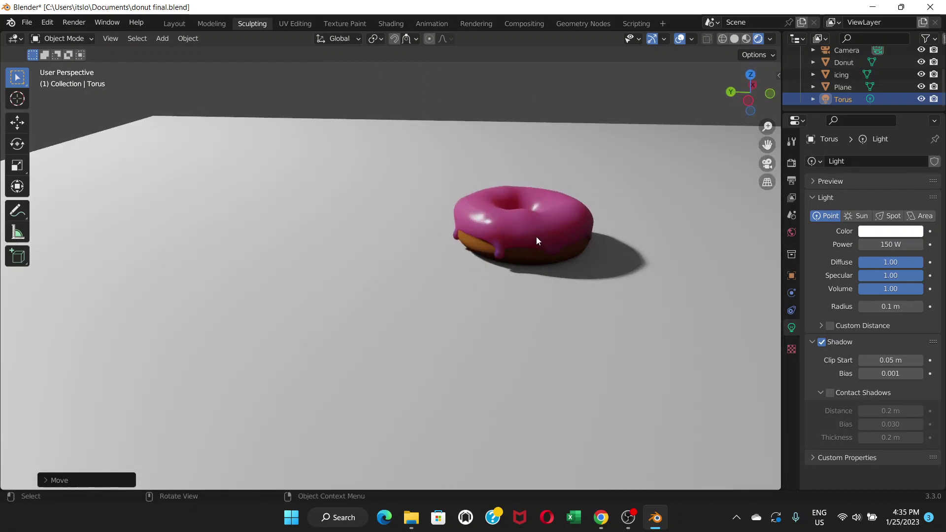
middle_click_drag(537, 247, 456, 294, "shift")
scroll(455, 291, "up", 3)
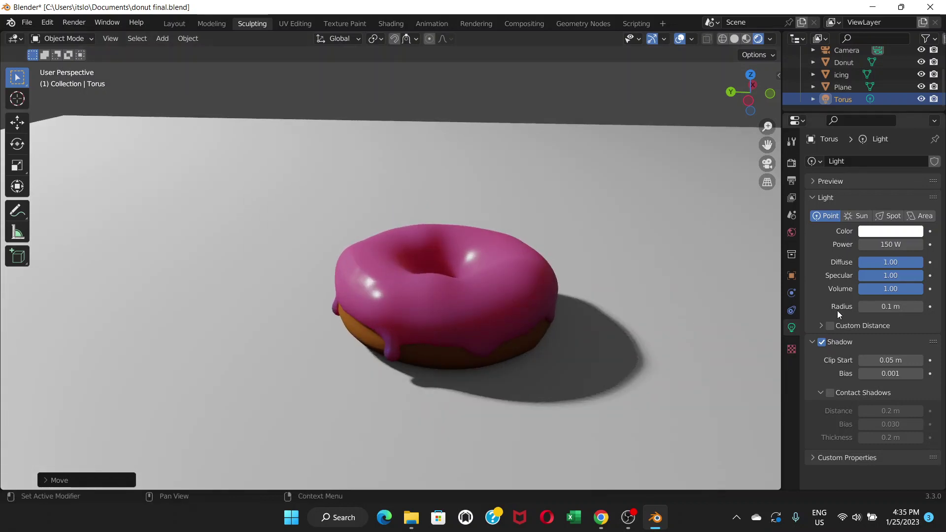
left_click(791, 163)
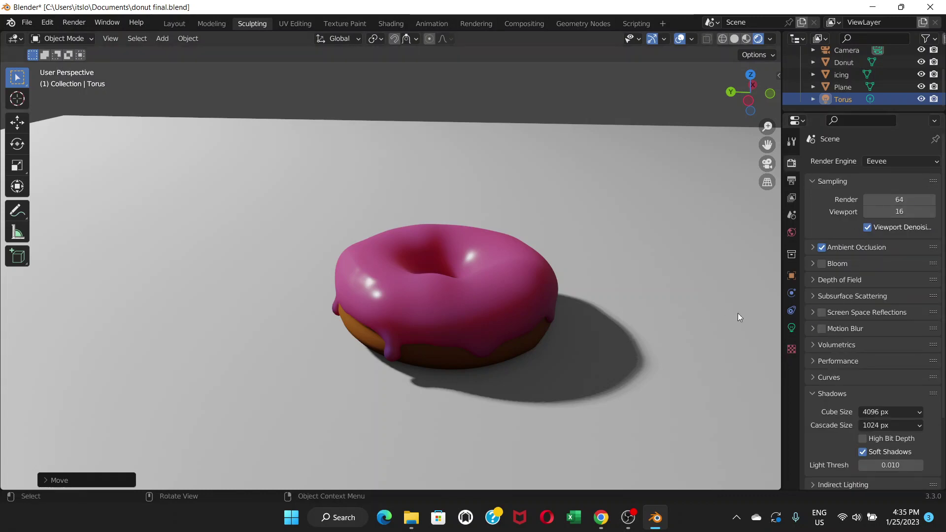
Step: Enable Screen Space Reflections, expand its panel, and compare on/off, leaving it enabled
middle_click_drag(650, 307, 631, 303)
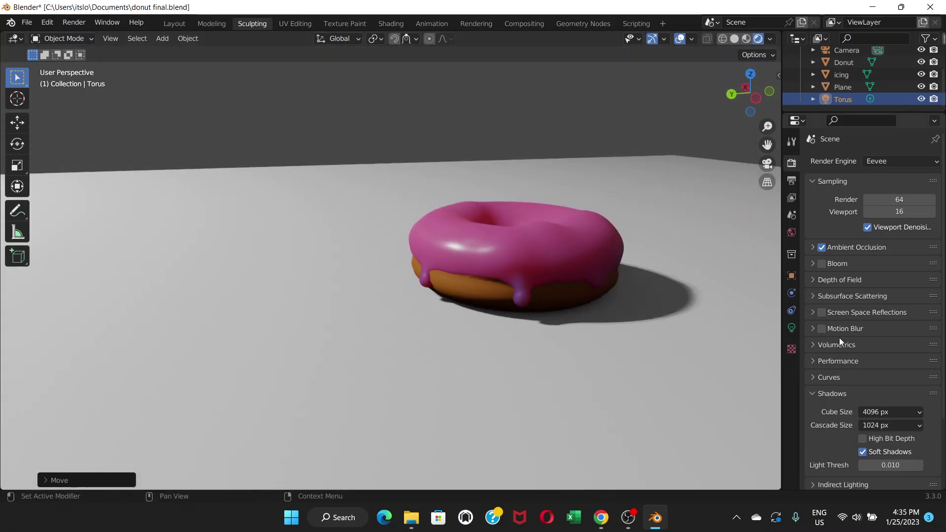
left_click(822, 312)
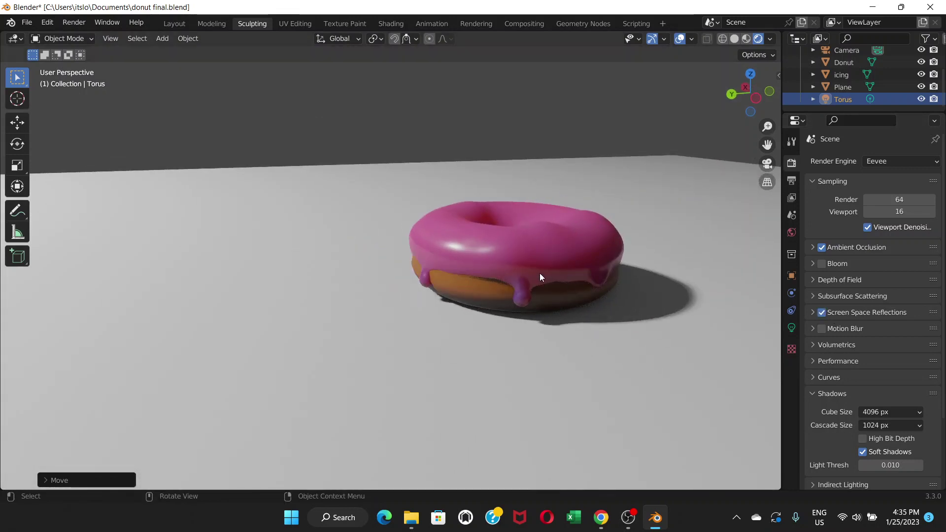
scroll(539, 271, "up", 2)
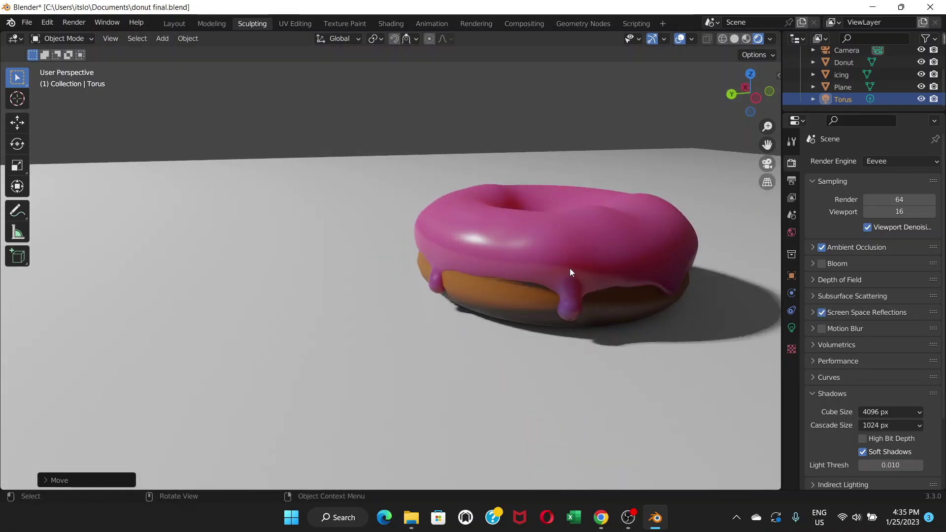
left_click(813, 312)
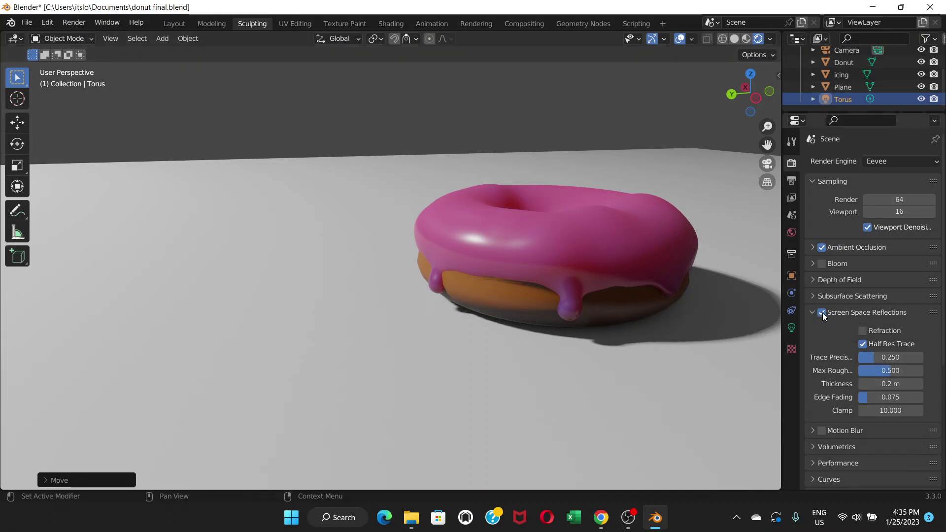
left_click(821, 312)
left_click(821, 312)
left_click(821, 312)
left_click(821, 312)
left_click(821, 313)
left_click(821, 312)
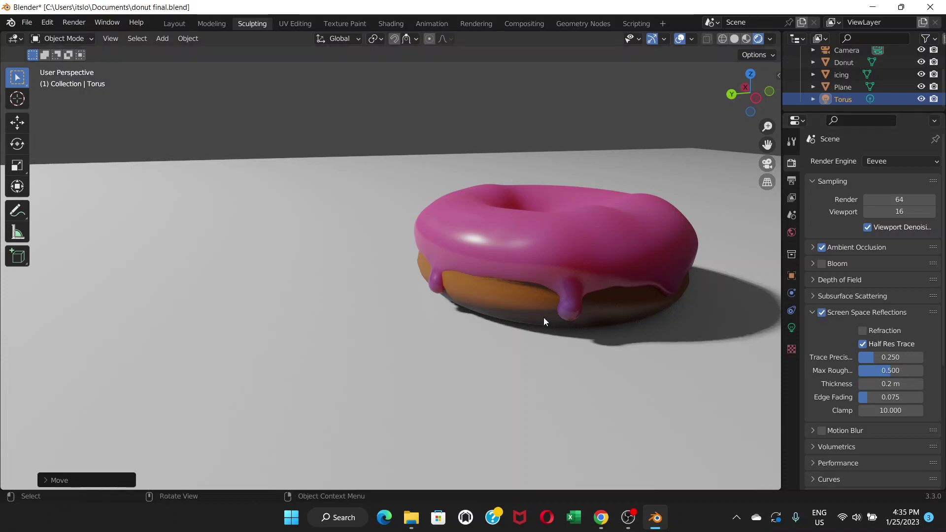
scroll(543, 317, "down", 3)
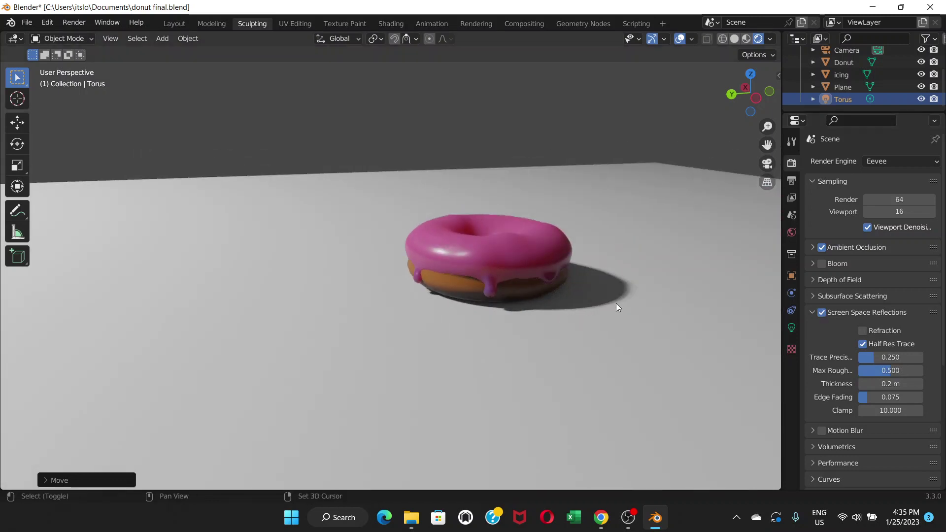
middle_click_drag(616, 303, 585, 308, "shift")
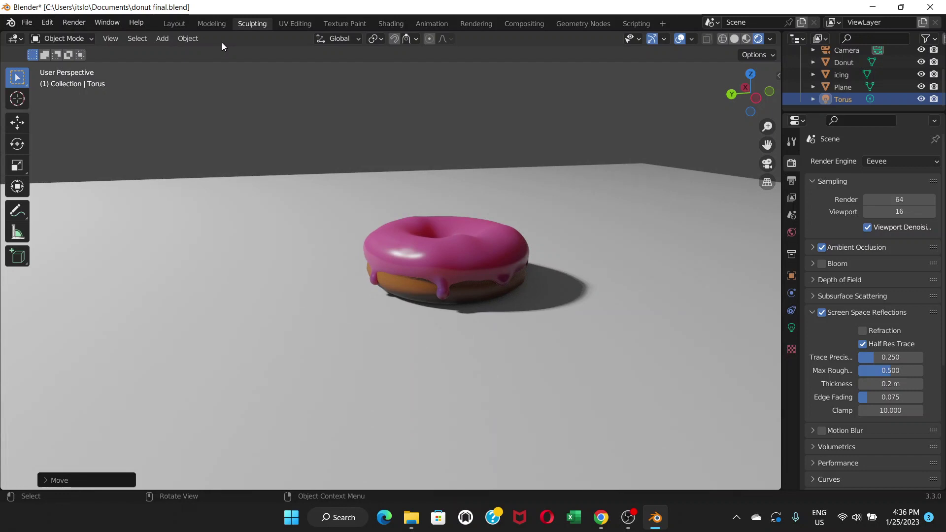
Step: Look through the scene camera to frame the donut and its shadow on the floor
scroll(398, 212, "down", 5)
scroll(398, 215, "up", 2)
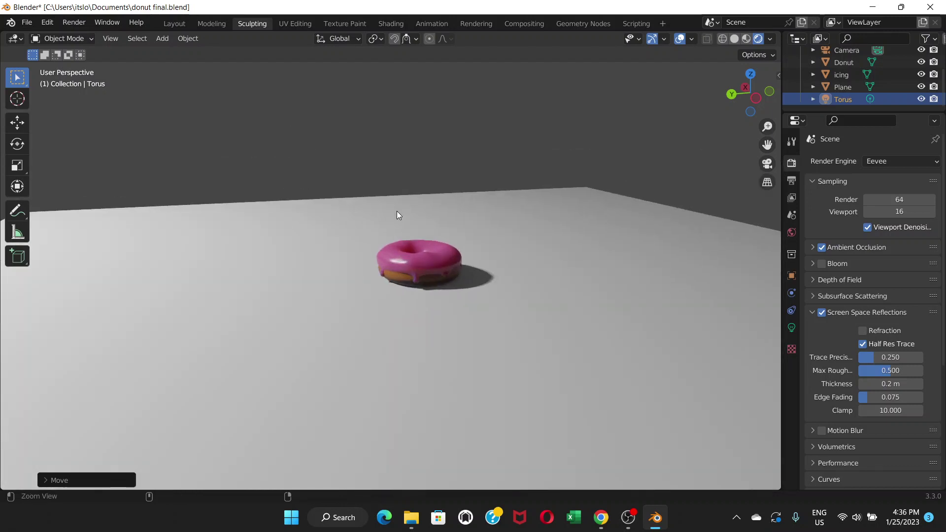
key("ctrl+alt+KP_0")
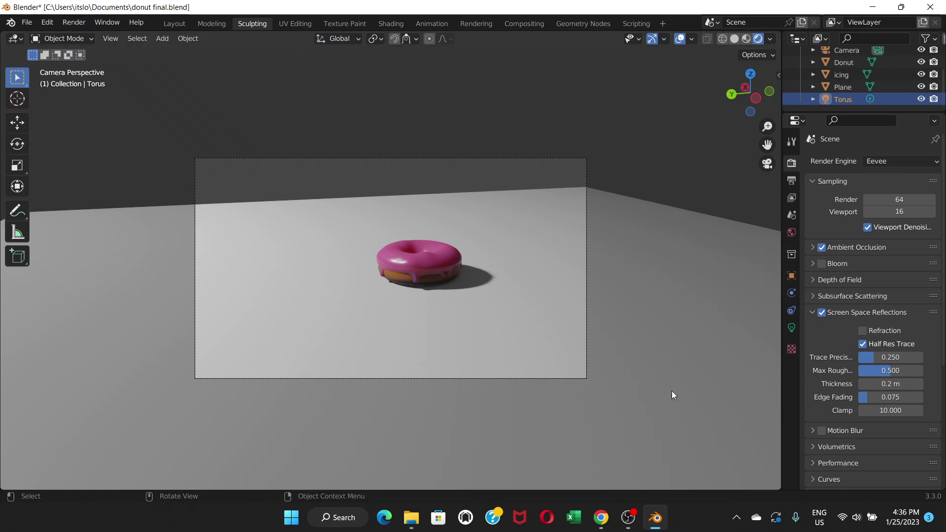
Step: Render a still image from the camera view, then close the render window
left_click(78, 25)
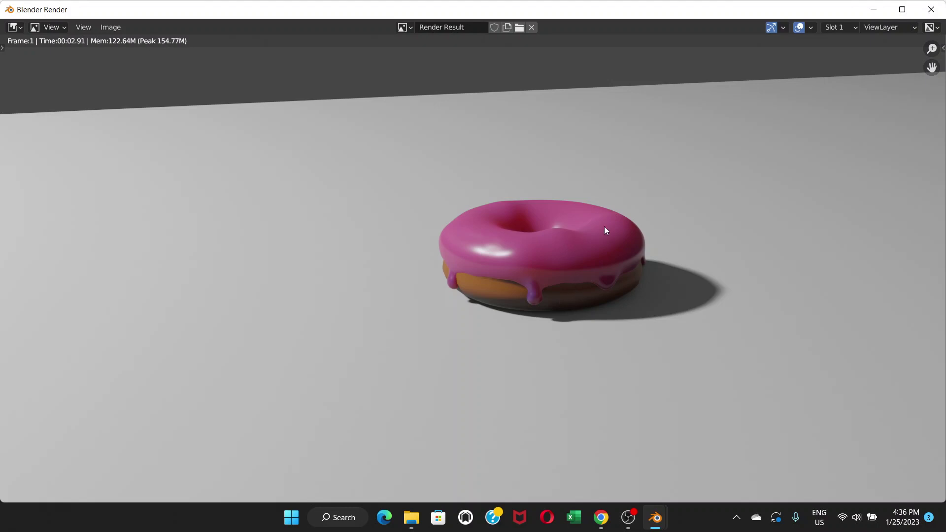
left_click(933, 15)
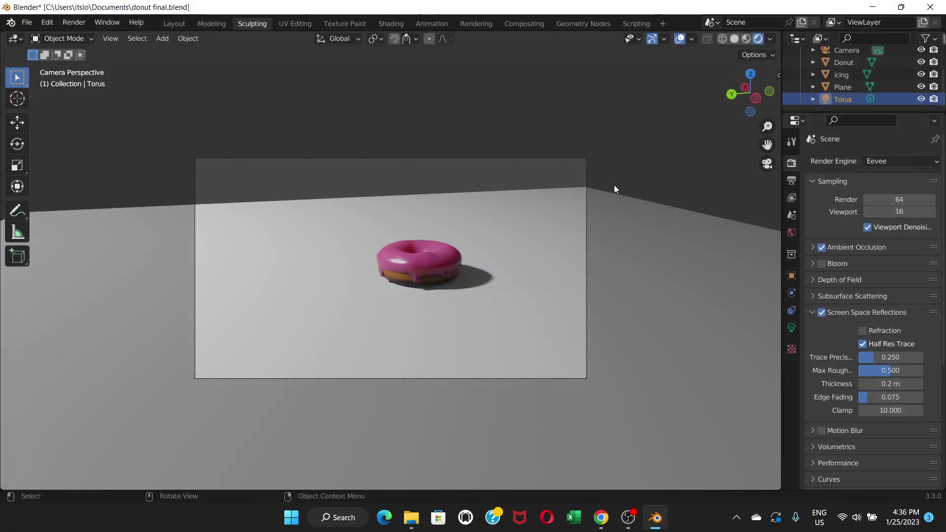
Step: Select the floor plane and create a new material for it
middle_click_drag(583, 238, 565, 277)
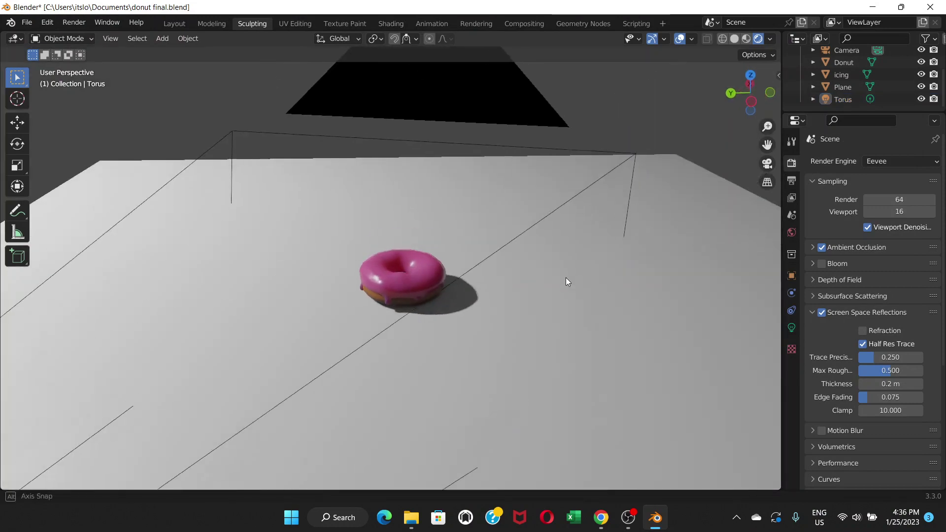
left_click(497, 278)
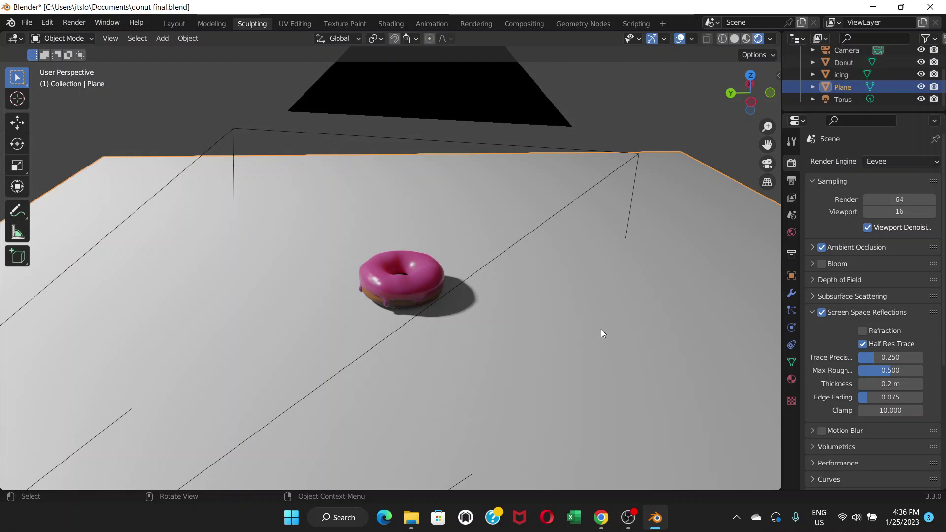
left_click(792, 379)
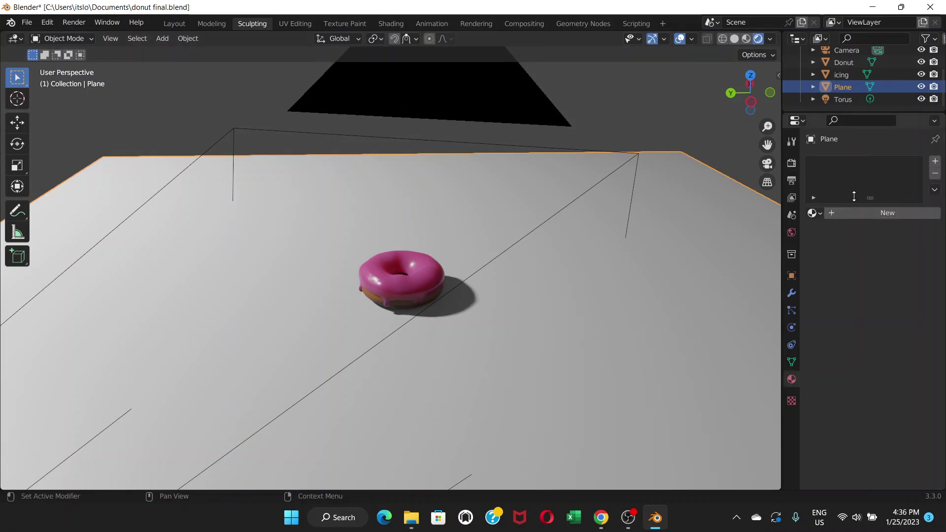
left_click(865, 213)
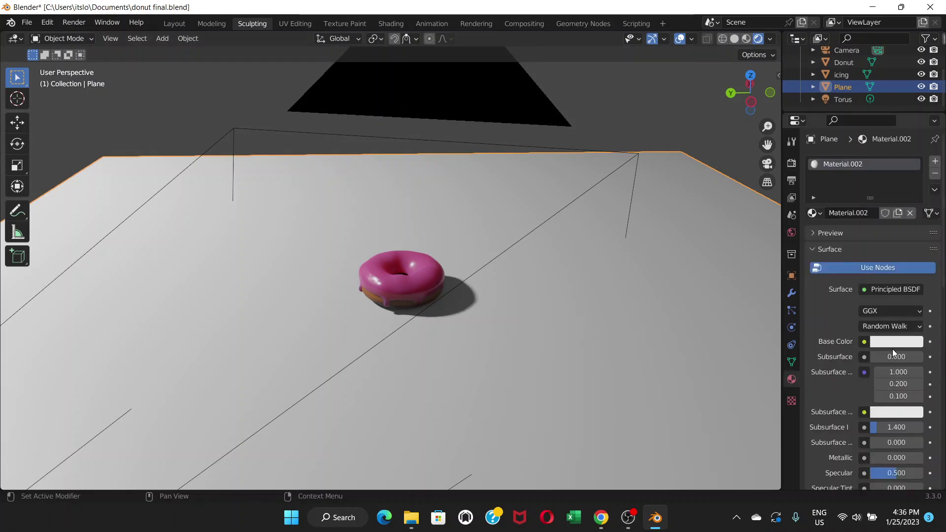
Step: Set the floor material's base colour to a light peachy tan-orange
left_click(884, 341)
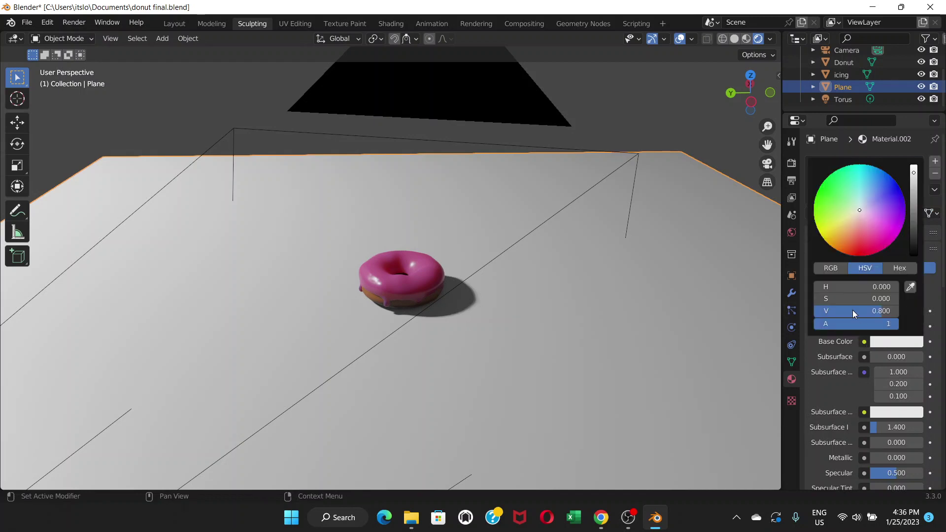
mouse_move(847, 235)
left_mouse_down()
mouse_move(867, 224)
mouse_move(847, 246)
left_mouse_up()
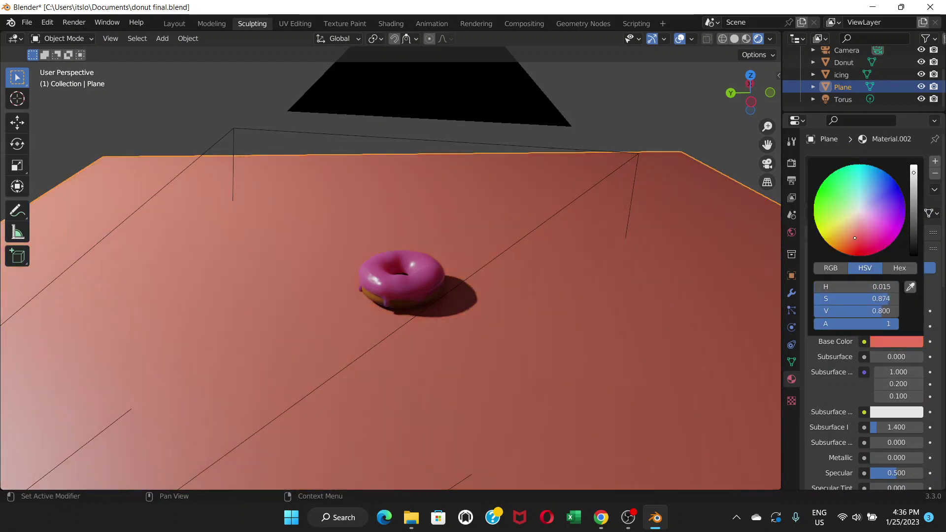
mouse_move(855, 236)
left_mouse_down()
mouse_move(845, 245)
mouse_move(838, 236)
left_mouse_up()
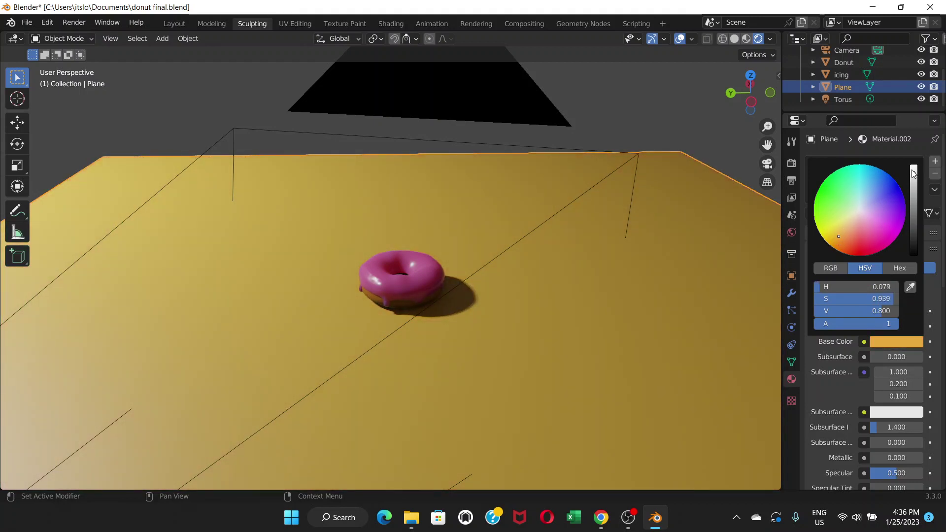
left_click_drag(914, 171, 914, 167)
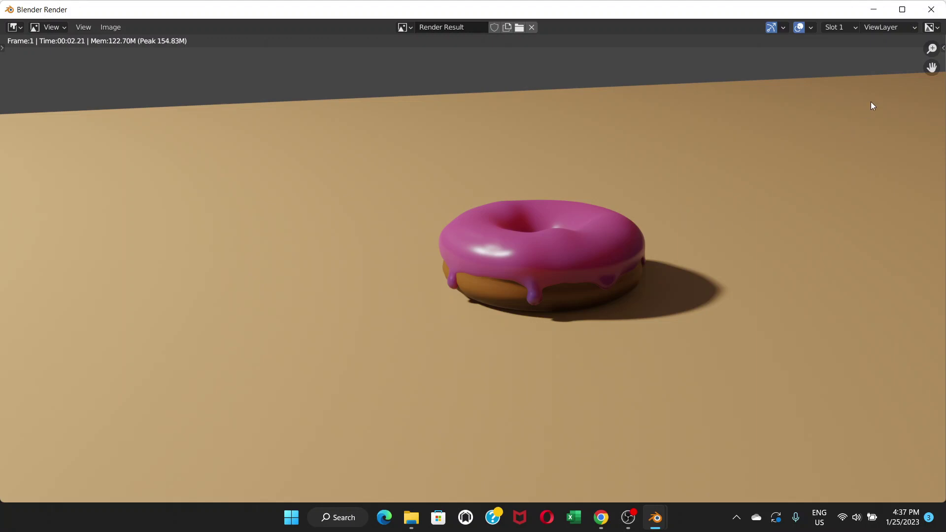
Step: Close the render window and zoom and orbit the viewport around the donut
left_click(931, 9)
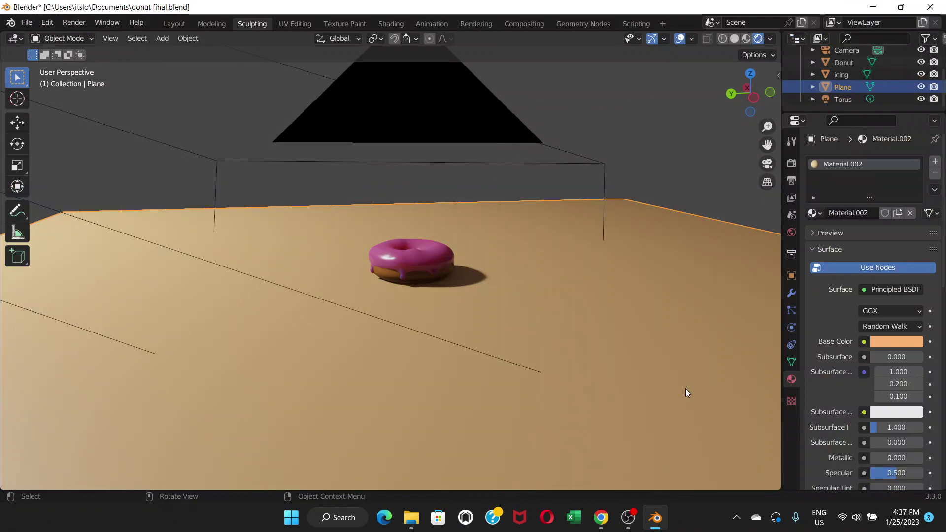
scroll(581, 356, "down", 6)
scroll(582, 358, "up", 3)
scroll(417, 289, "up", 5)
scroll(417, 290, "up", 3)
middle_click_drag(418, 285, 482, 285)
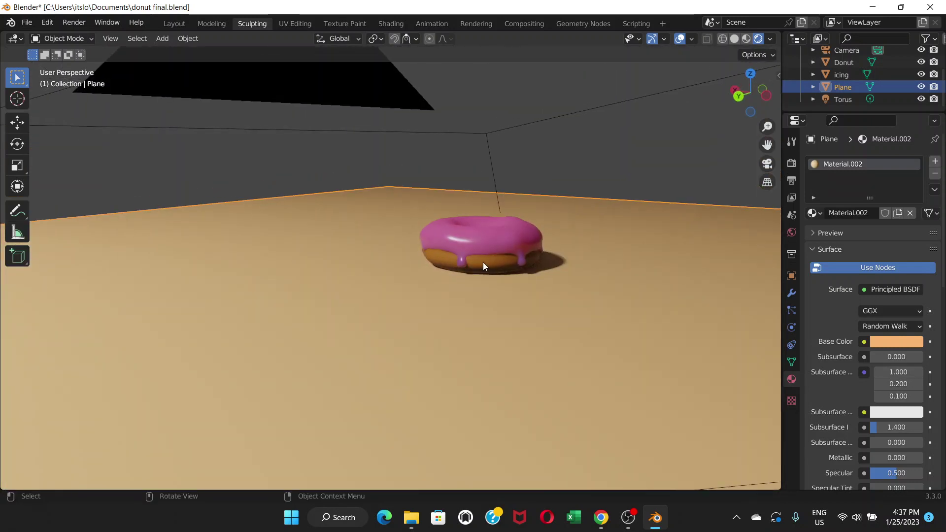